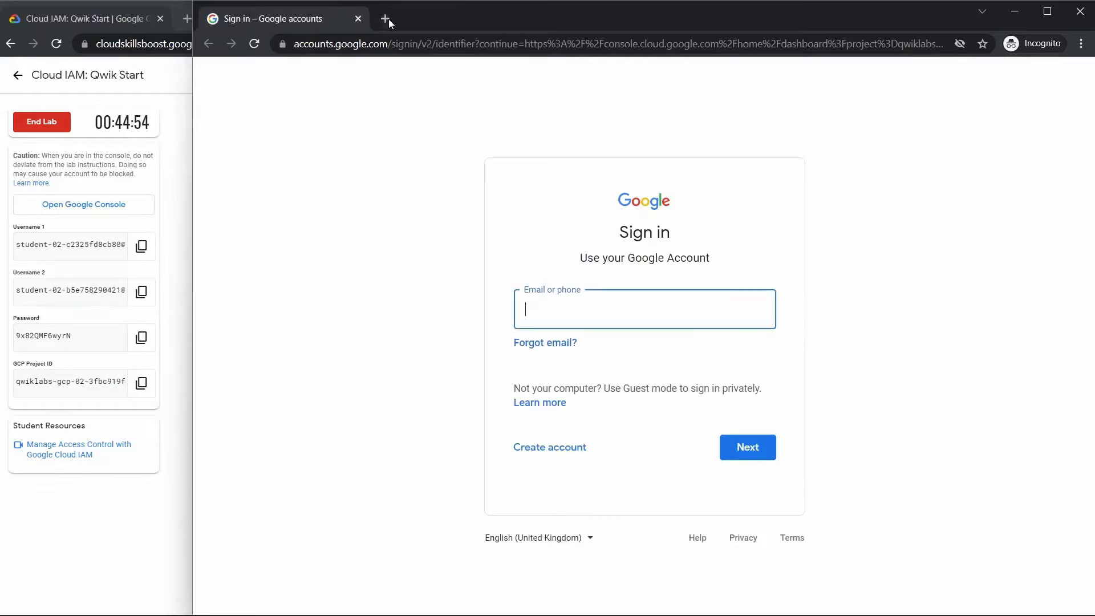
- Open the lab's Google Console link in a second incognito sign-in tab and close the empty tab
{"action": "left_click", "coordinate": [387, 19]}
{"action": "right_click", "coordinate": [133, 210]}
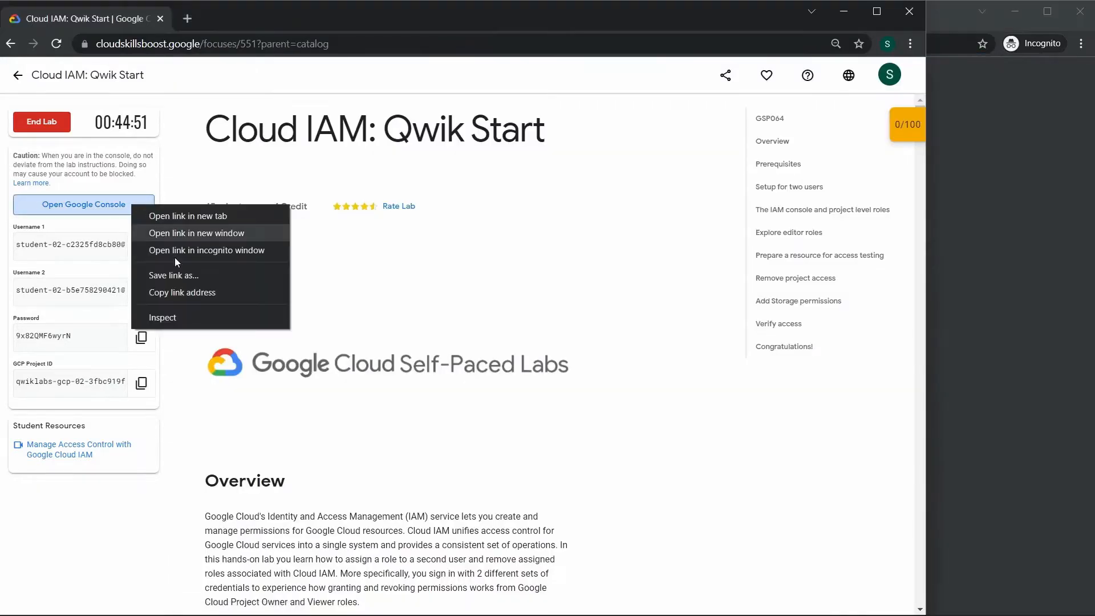
{"action": "left_click", "coordinate": [200, 251]}
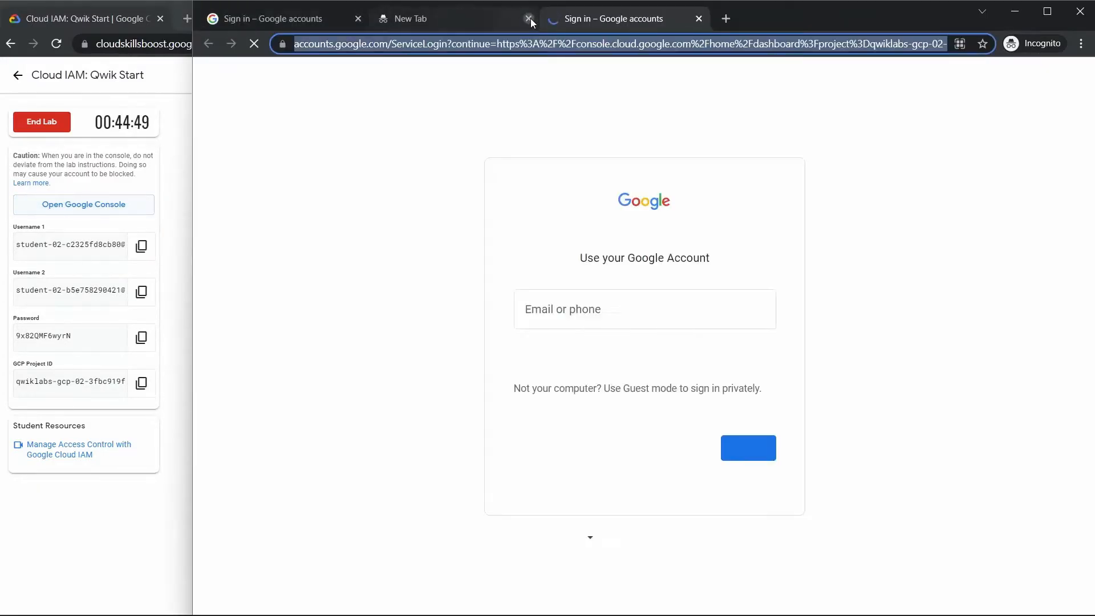
{"action": "left_click", "coordinate": [528, 18]}
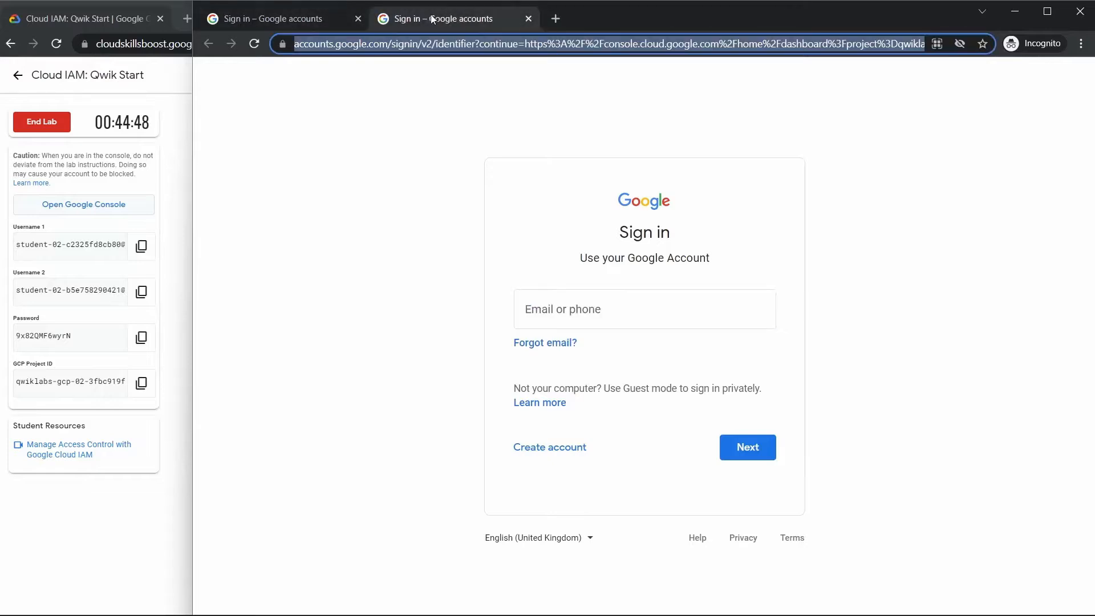
{"action": "left_click", "coordinate": [288, 19]}
{"action": "left_click", "coordinate": [419, 23]}
{"action": "left_click", "coordinate": [287, 20]}
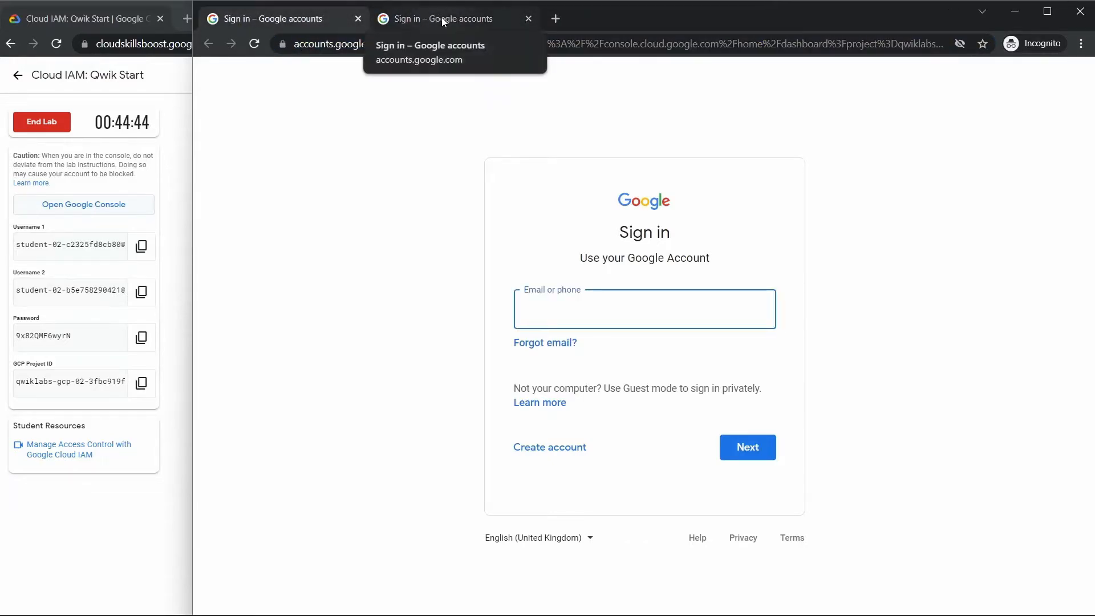
{"action": "left_click", "coordinate": [442, 22]}
- Copy Username 1 from the lab details and submit it as the account in the first Google sign-in tab
{"action": "left_click", "coordinate": [319, 20]}
{"action": "left_click", "coordinate": [326, 191]}
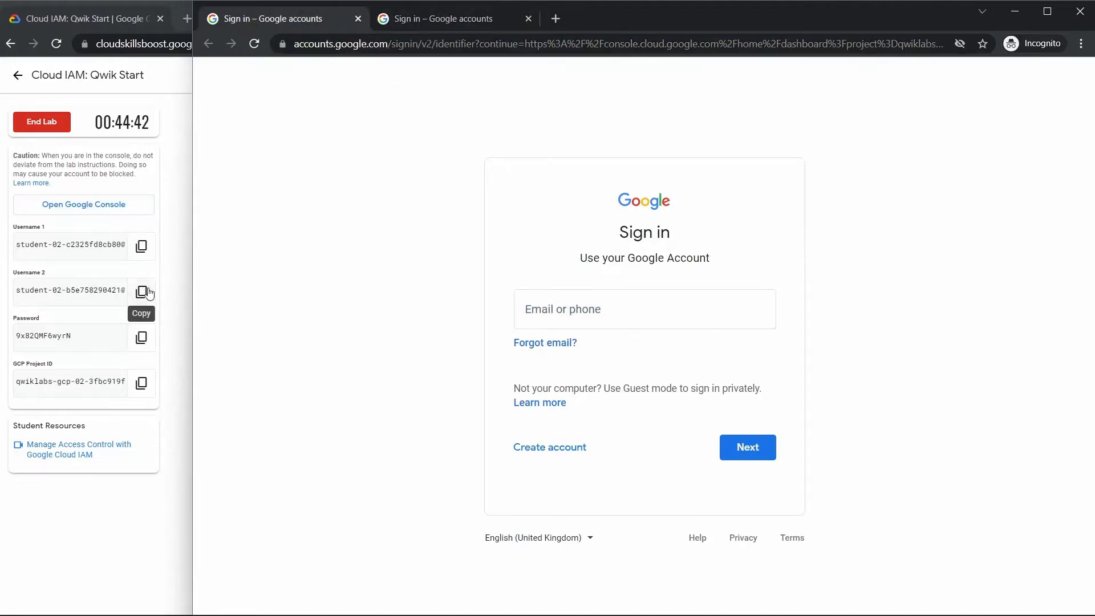
{"action": "left_click", "coordinate": [147, 248]}
{"action": "left_click", "coordinate": [983, 214]}
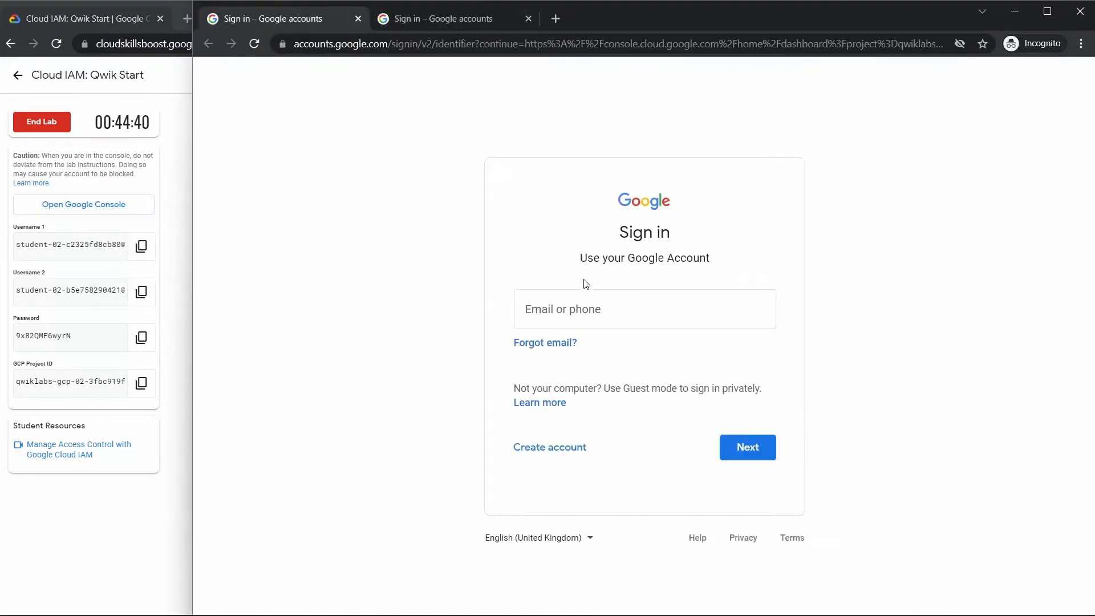
{"action": "left_click", "coordinate": [598, 308]}
{"action": "key", "text": "ctrl+v"}
{"action": "left_click", "coordinate": [747, 447]}
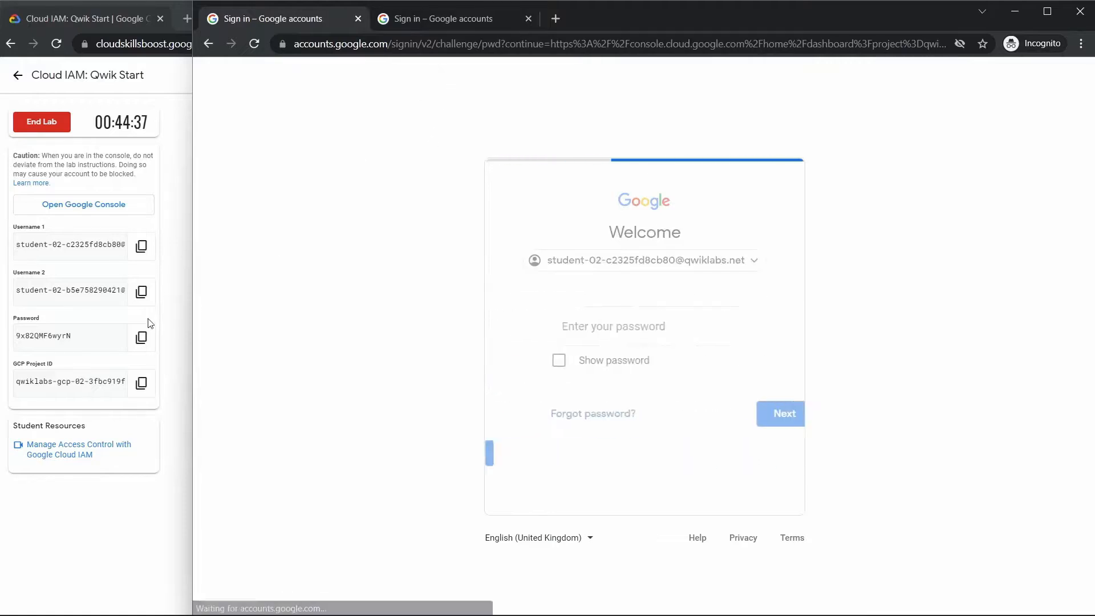
- Copy the lab password and submit it in the password field to sign in the first user
{"action": "left_click", "coordinate": [141, 337]}
{"action": "left_click", "coordinate": [824, 352]}
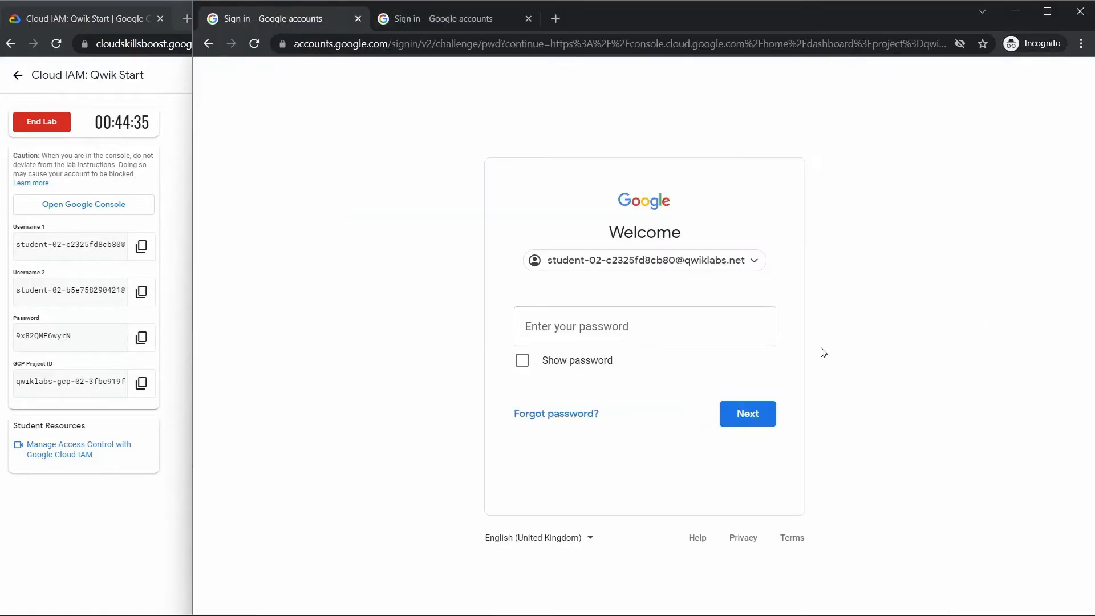
{"action": "left_click", "coordinate": [608, 338]}
{"action": "left_click", "coordinate": [753, 413]}
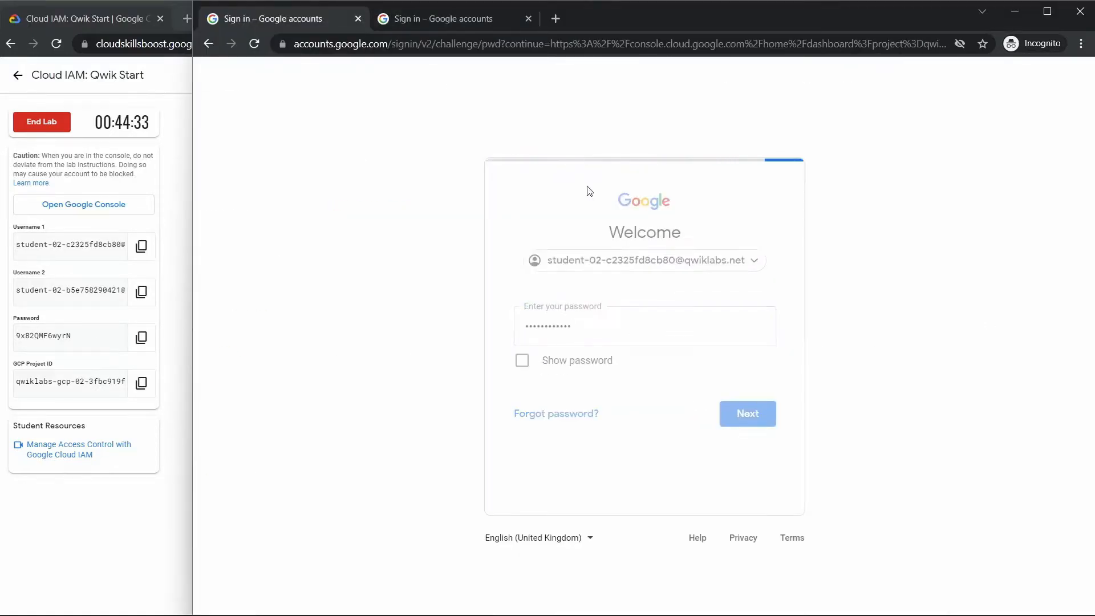
- Copy Username 2 from the lab details and submit it as the account in the second Google sign-in tab
{"action": "left_click", "coordinate": [482, 19]}
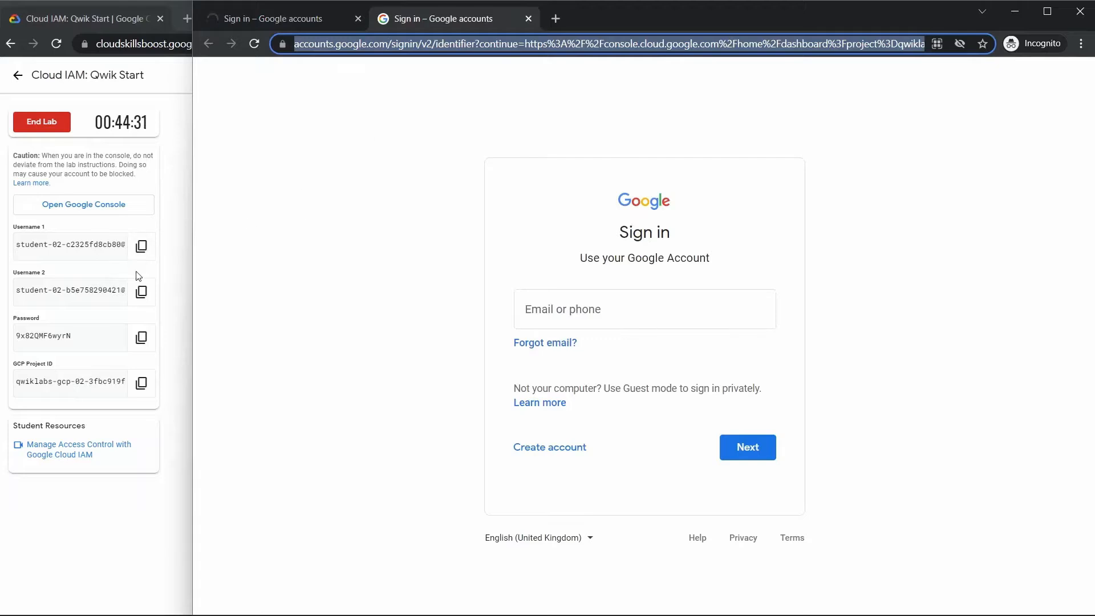
{"action": "left_click", "coordinate": [141, 291]}
{"action": "key", "text": "alt+Tab"}
{"action": "key", "text": "ctrl+v"}
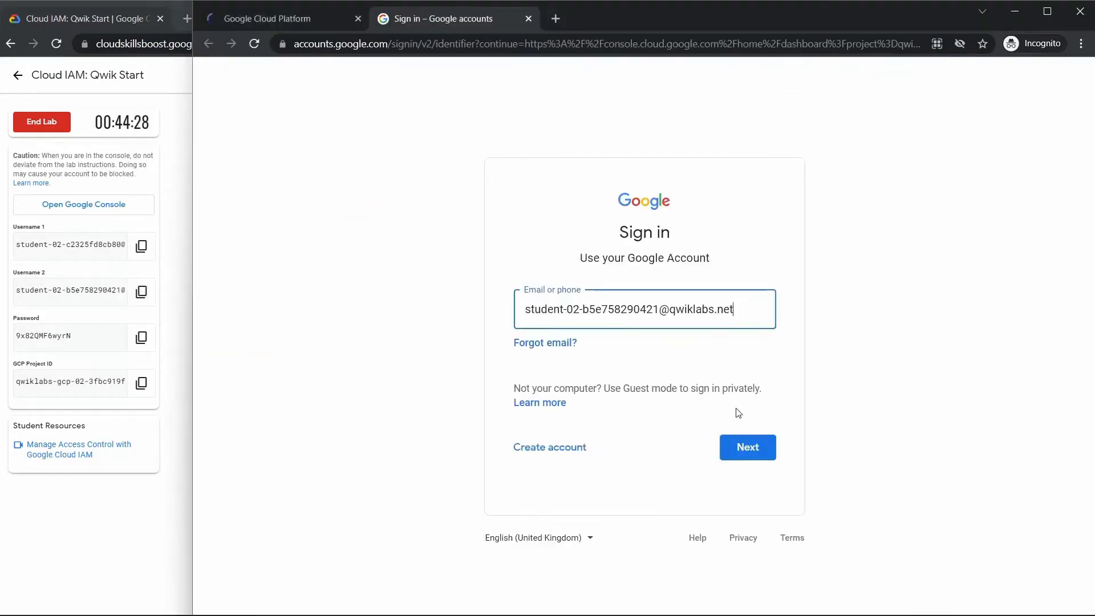
{"action": "left_click", "coordinate": [744, 451]}
- Copy the lab password and submit it in the password field to sign in the second user
{"action": "left_click", "coordinate": [141, 338]}
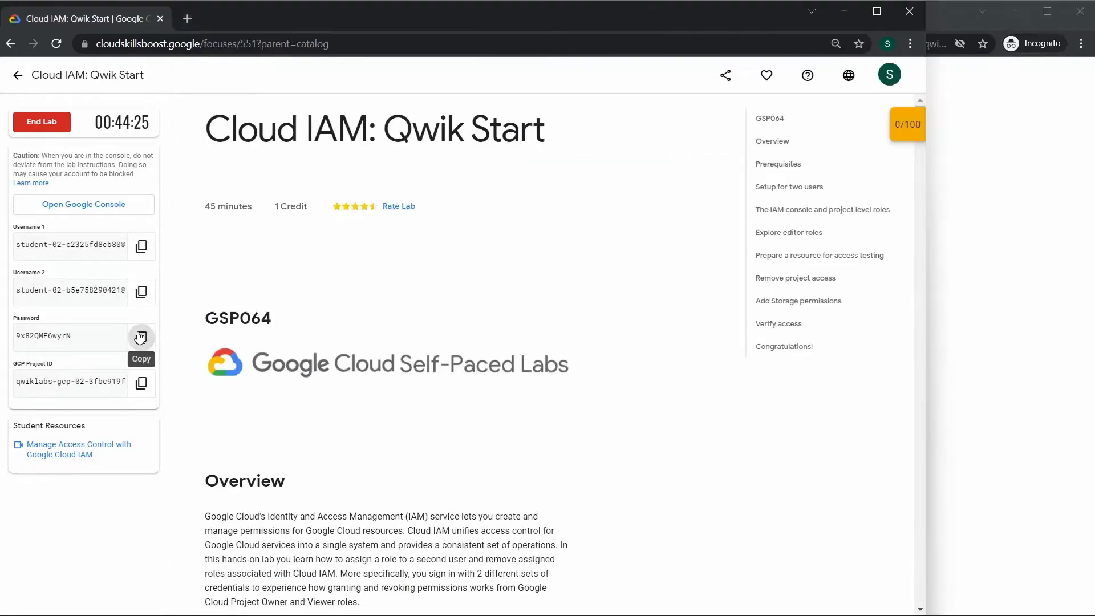
{"action": "left_click", "coordinate": [980, 301]}
{"action": "left_click", "coordinate": [721, 311]}
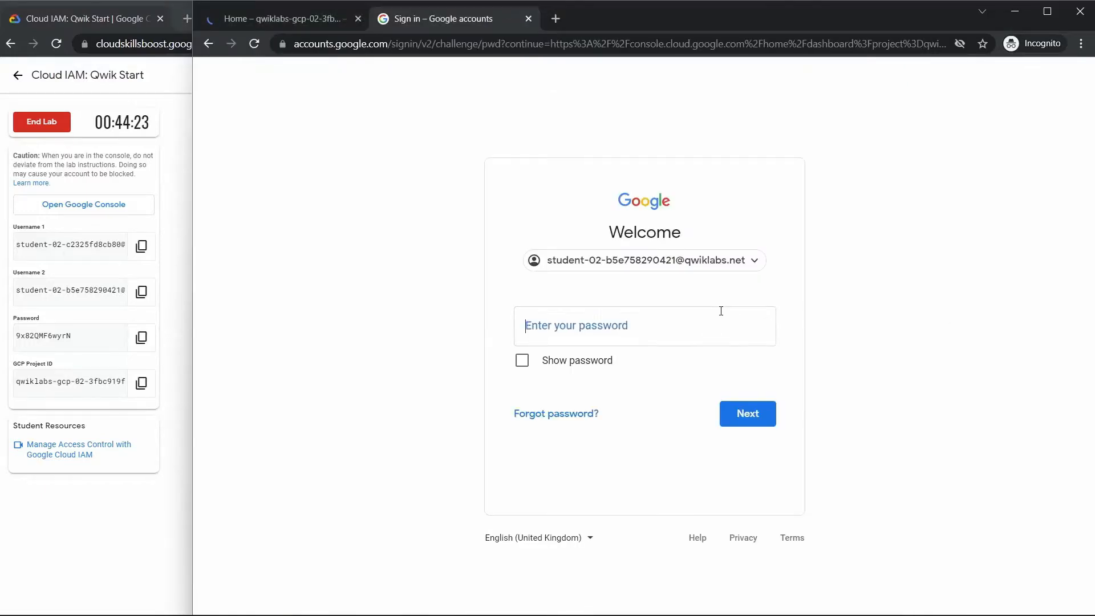
{"action": "right_click", "coordinate": [721, 310]}
{"action": "left_click", "coordinate": [766, 449]}
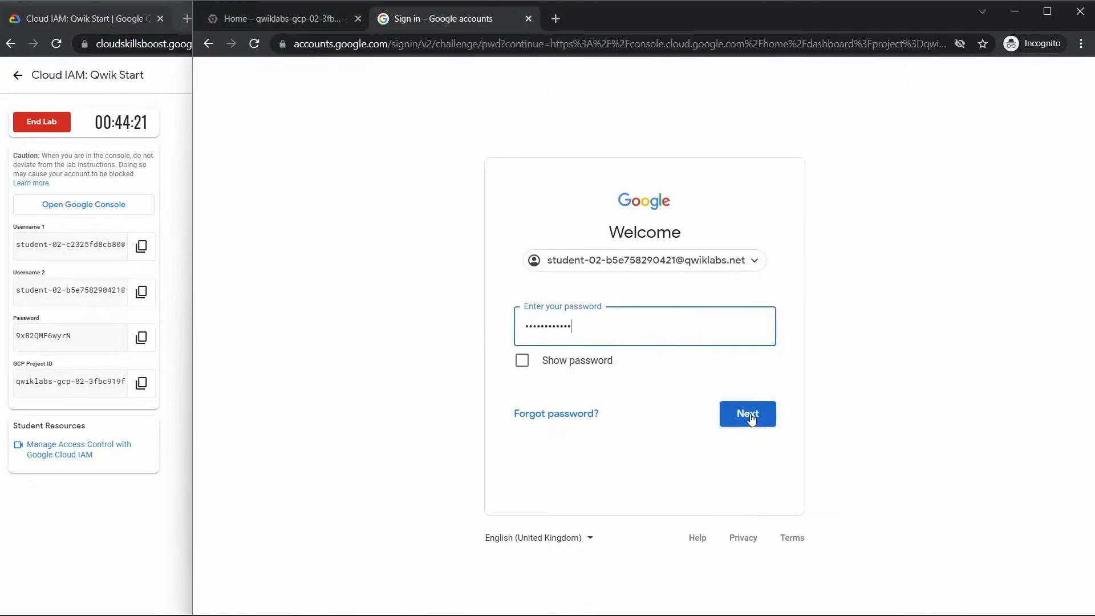
{"action": "left_click", "coordinate": [751, 412]}
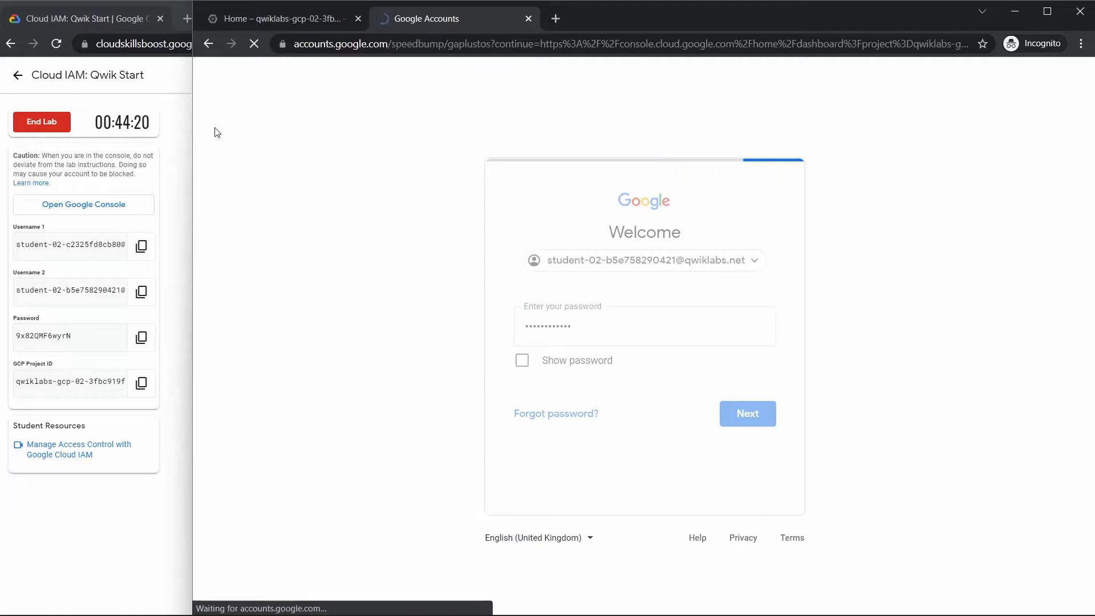
{"action": "left_click", "coordinate": [635, 442]}
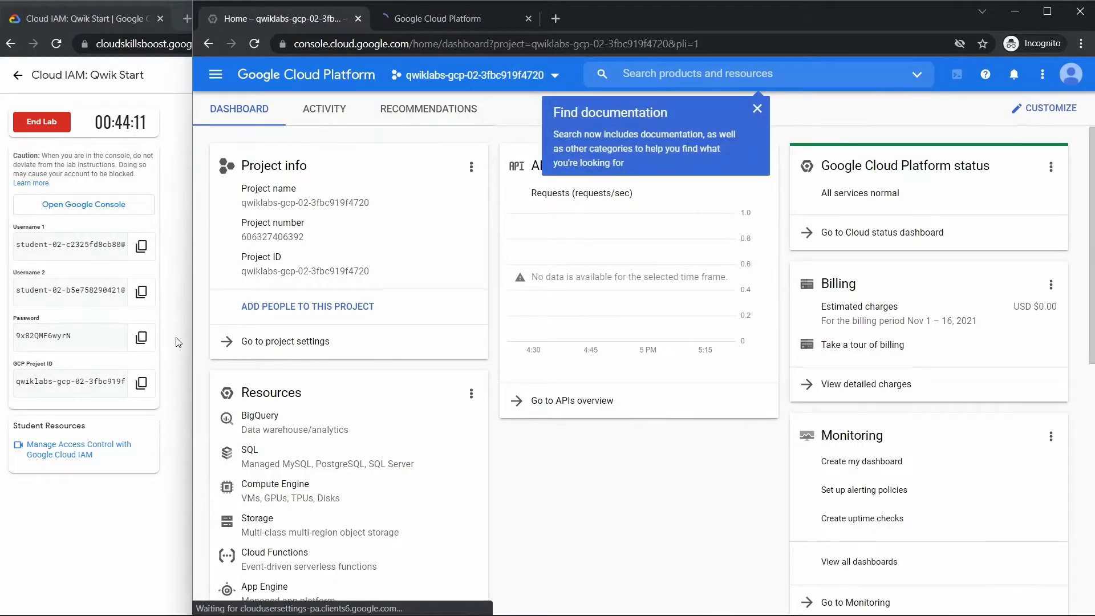
- Dismiss the Find documentation tip and open the IAM & Admin page in the first user's console
{"action": "left_click", "coordinate": [758, 109]}
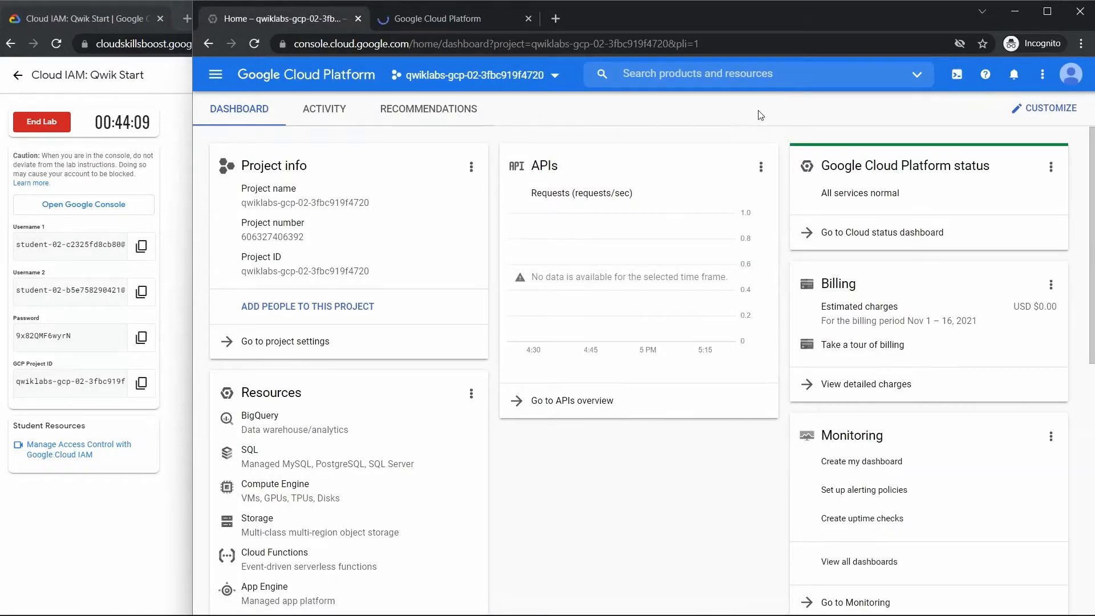
{"action": "left_click", "coordinate": [431, 21]}
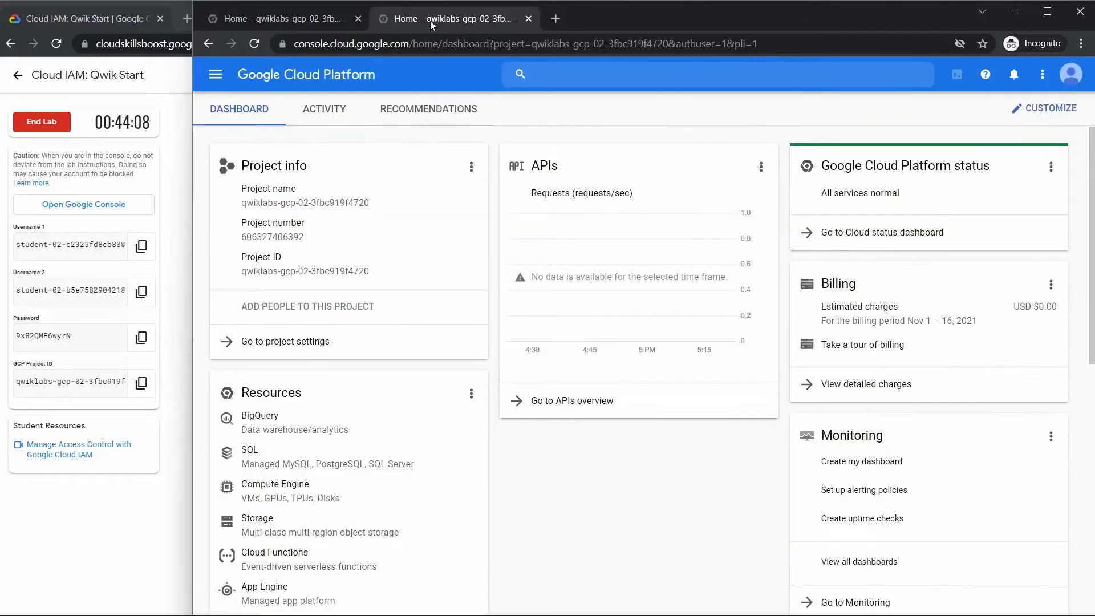
{"action": "left_click", "coordinate": [312, 18]}
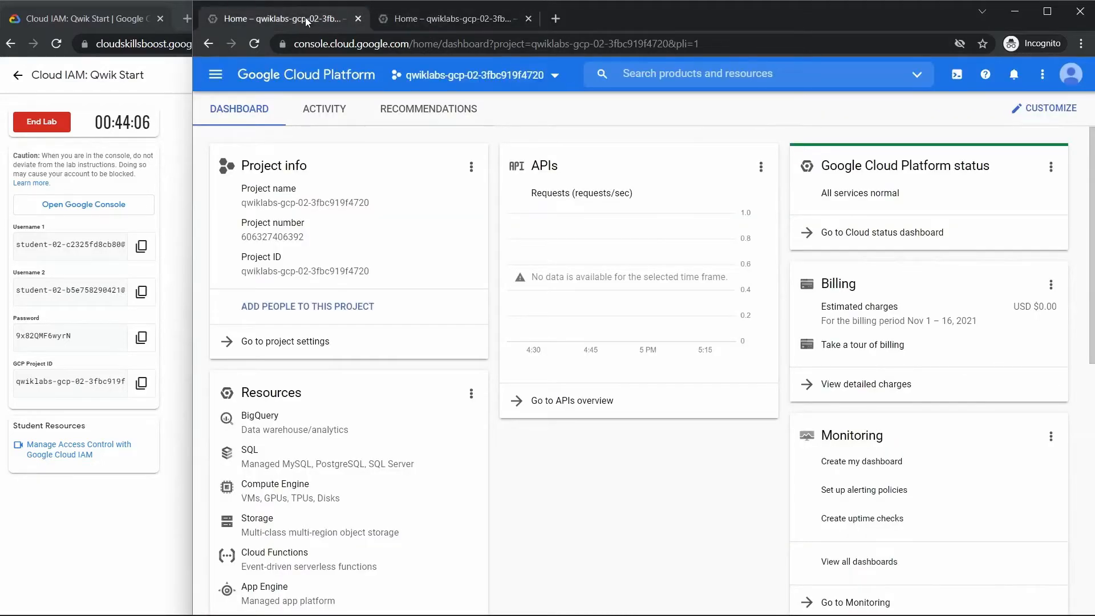
{"action": "left_click", "coordinate": [216, 76]}
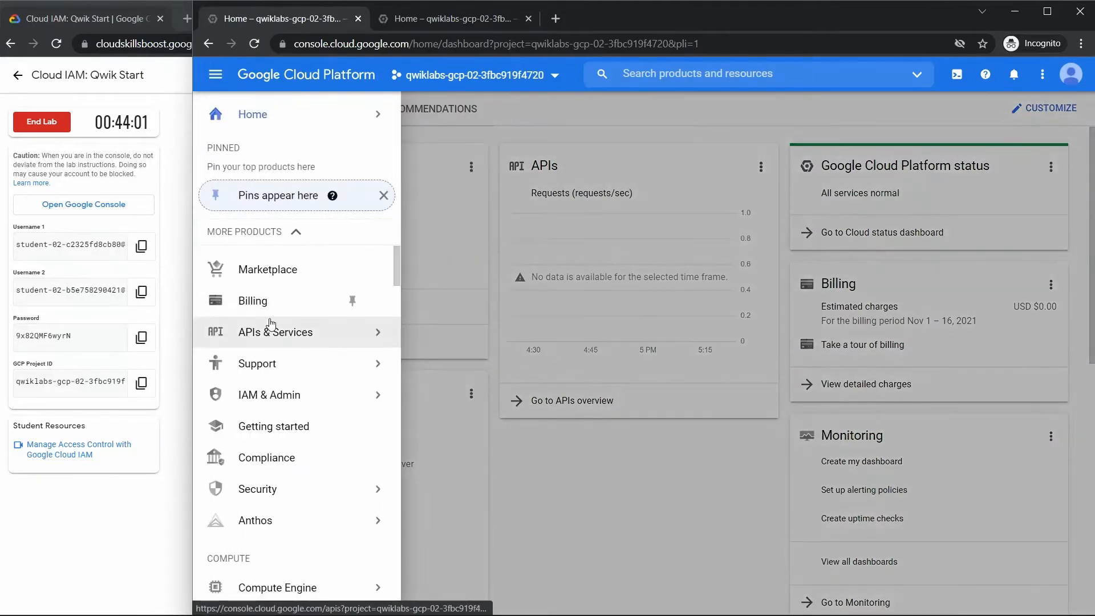
{"action": "mouse_move", "coordinate": [271, 332]}
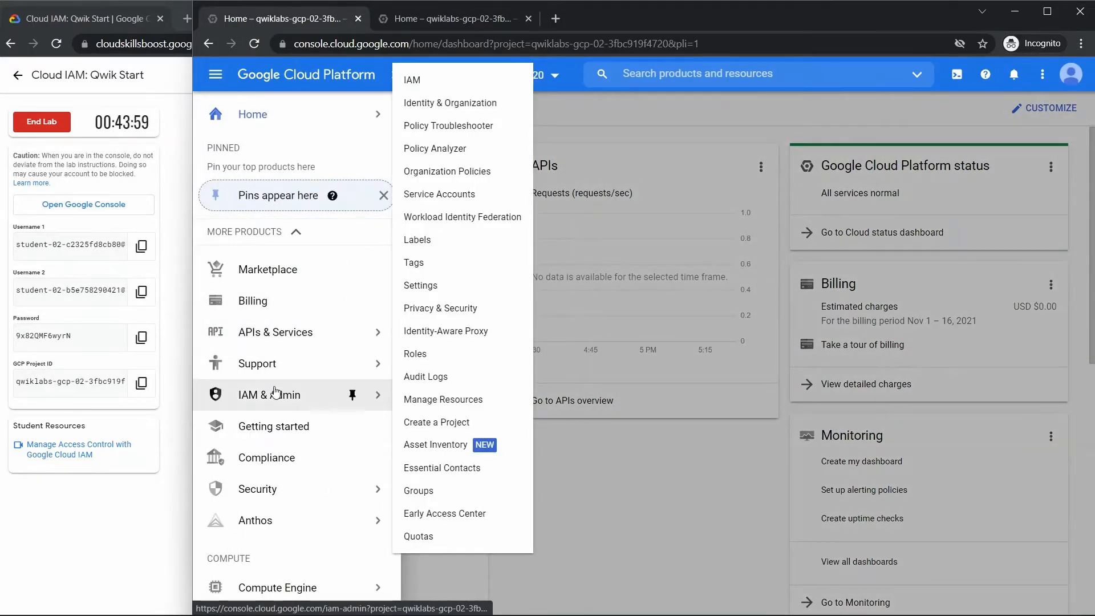
{"action": "left_click", "coordinate": [276, 393]}
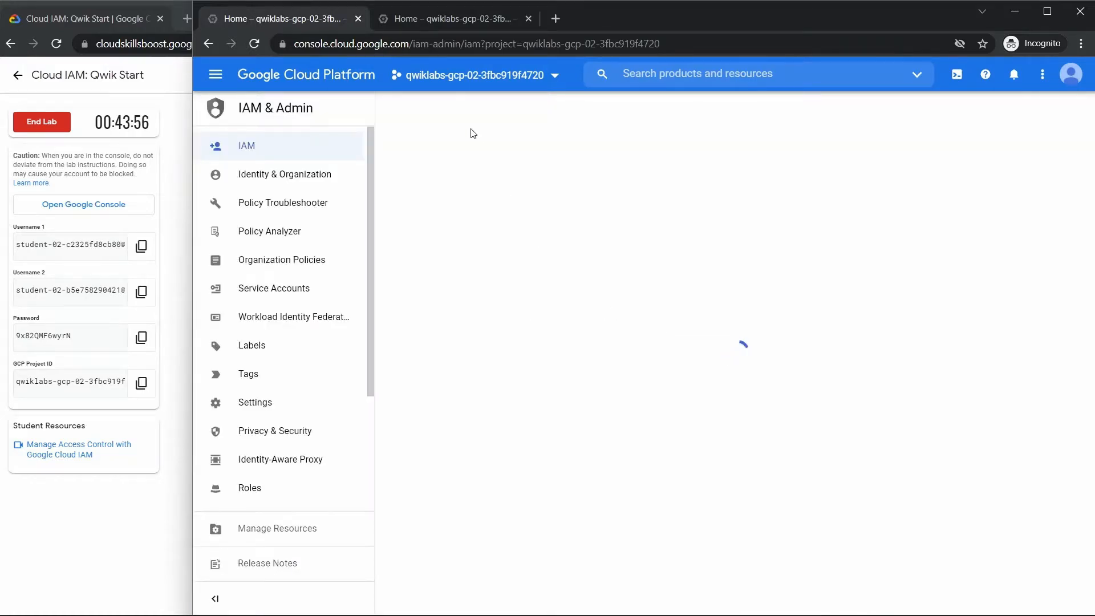
- Agree to the Google Cloud Platform Terms of Service in the second user's console and continue
{"action": "left_click", "coordinate": [460, 27]}
{"action": "left_click", "coordinate": [469, 400]}
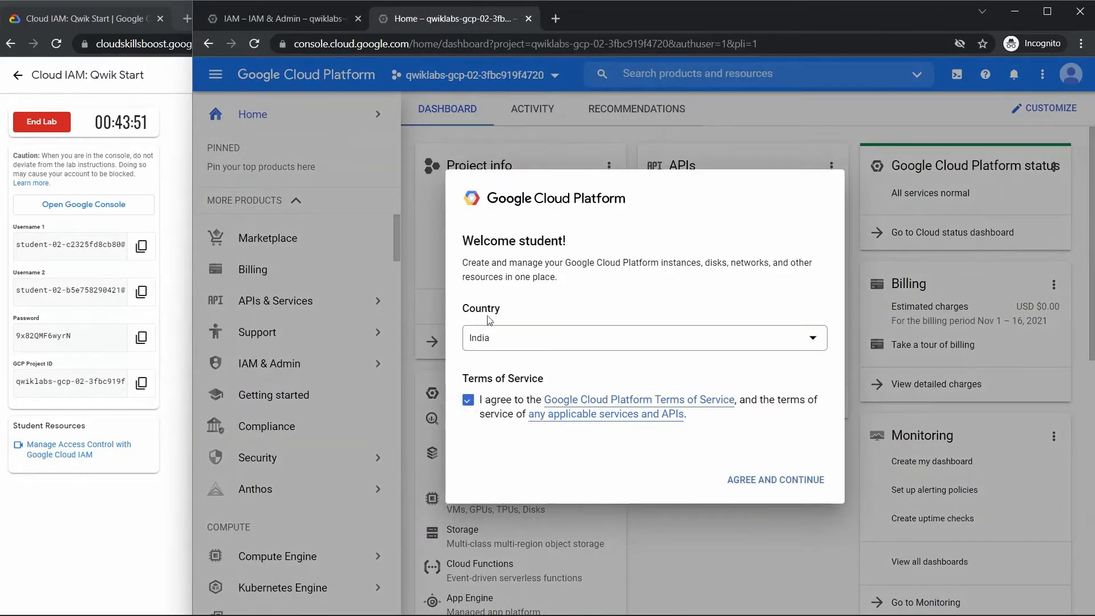
{"action": "left_click", "coordinate": [787, 489]}
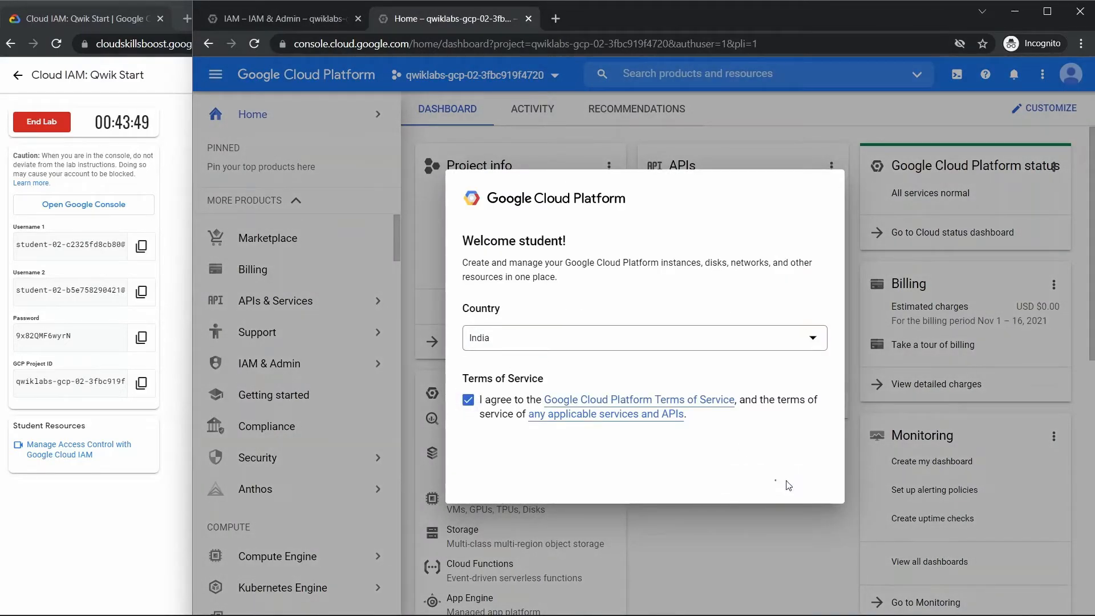
- Examine the project's principals and their roles on the first user's IAM page, along with the other IAM & Admin sections
{"action": "left_click", "coordinate": [282, 18]}
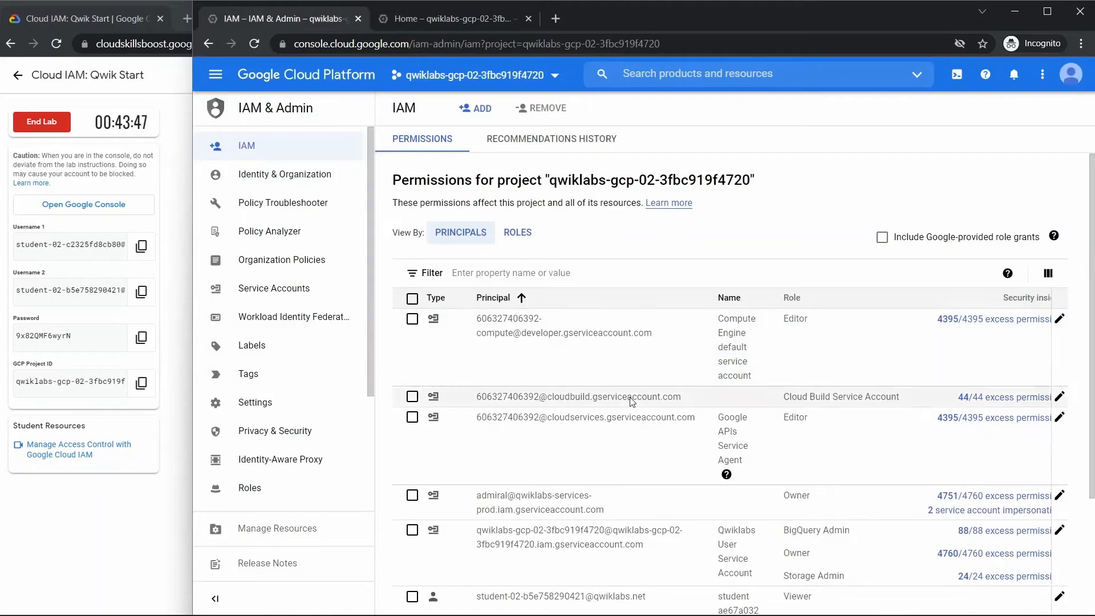
{"action": "scroll", "coordinate": [599, 363], "scroll_direction": "down", "scroll_amount": 3}
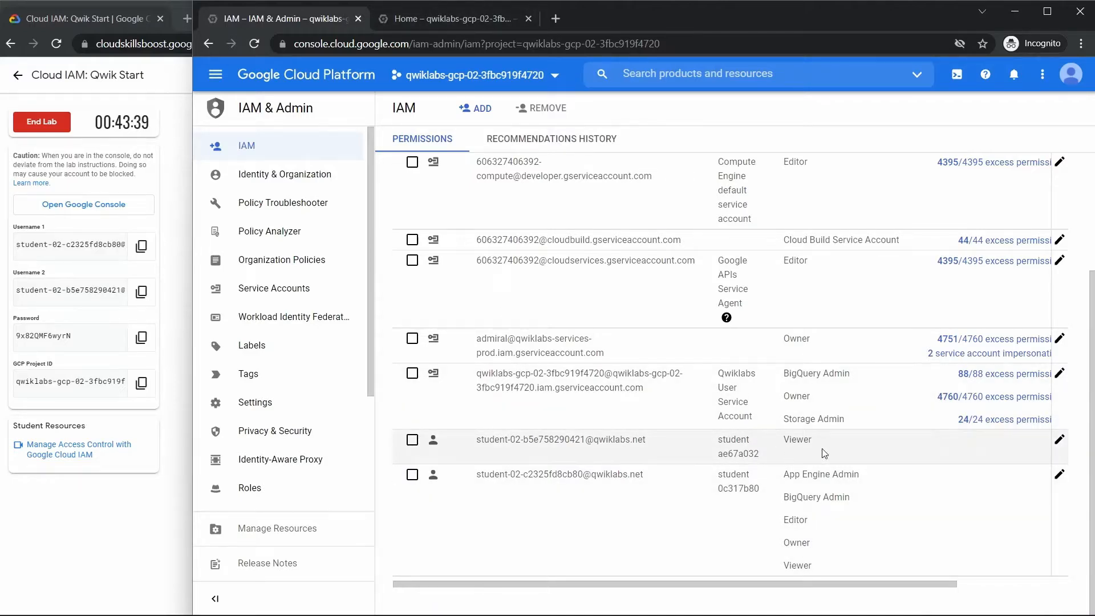
{"action": "scroll", "coordinate": [642, 440], "scroll_direction": "up", "scroll_amount": 3}
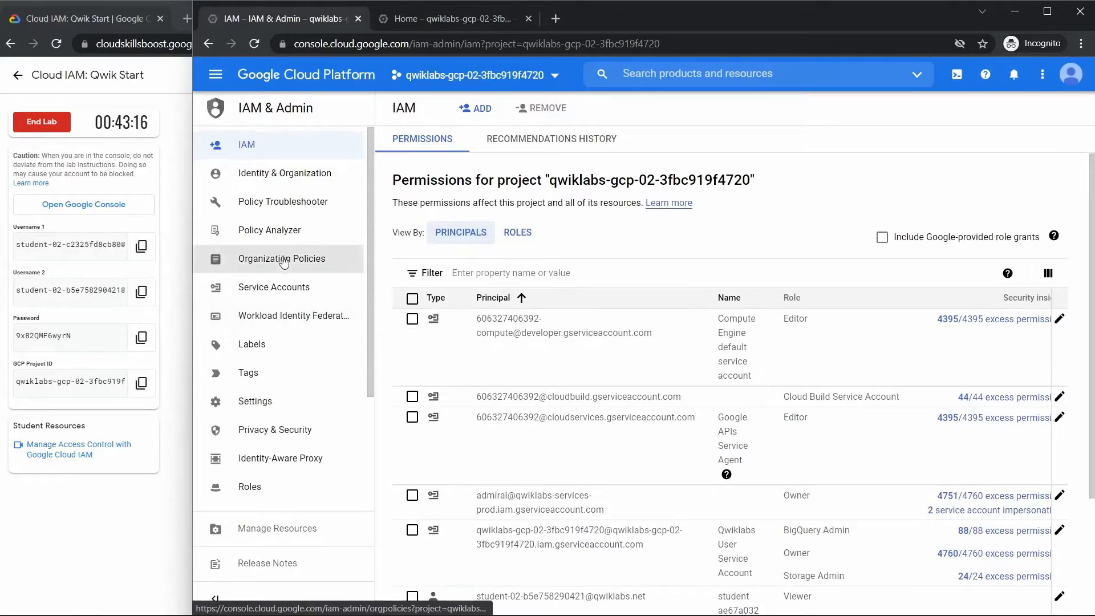
{"action": "scroll", "coordinate": [282, 261], "scroll_direction": "down", "scroll_amount": 3}
{"action": "scroll", "coordinate": [283, 262], "scroll_direction": "up", "scroll_amount": 3}
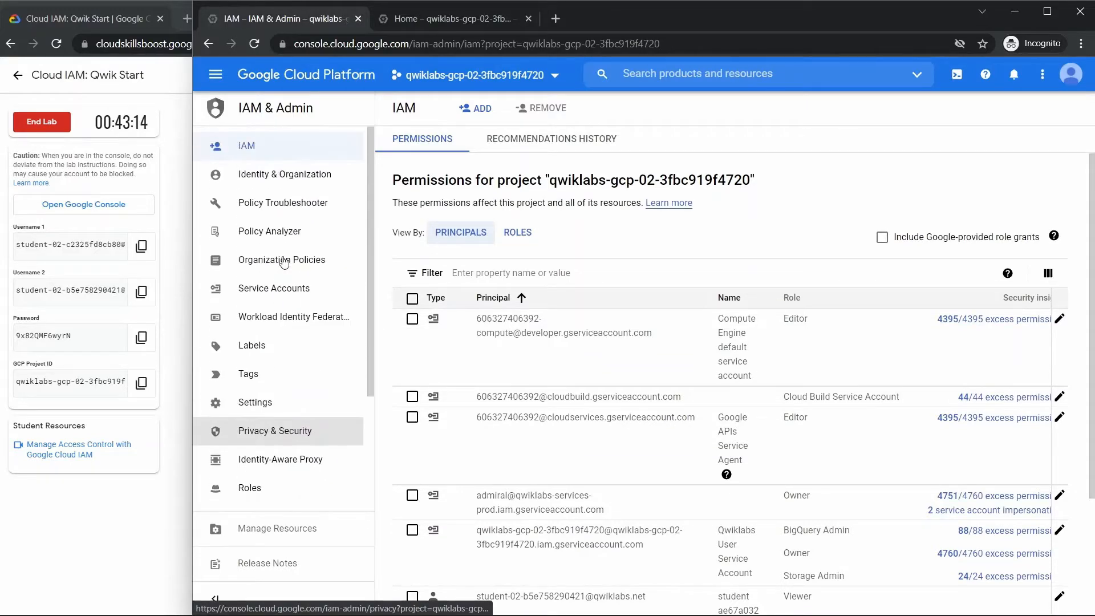
{"action": "scroll", "coordinate": [283, 261], "scroll_direction": "down", "scroll_amount": 3}
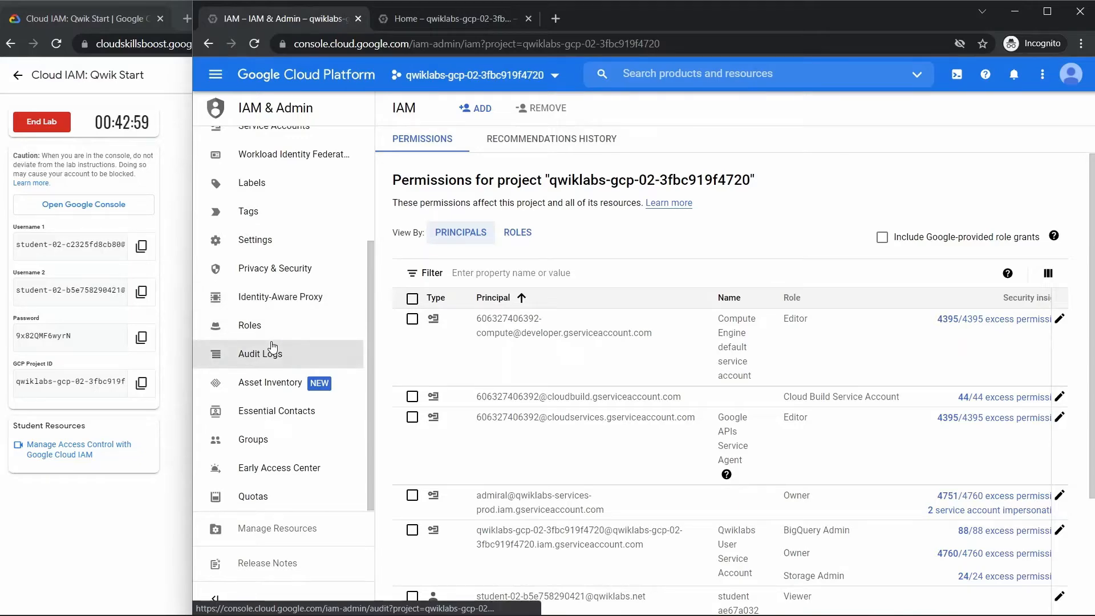
- Review the lab's two-user setup instructions and checkpoints, copying the GCP Project ID
{"action": "left_click", "coordinate": [177, 293]}
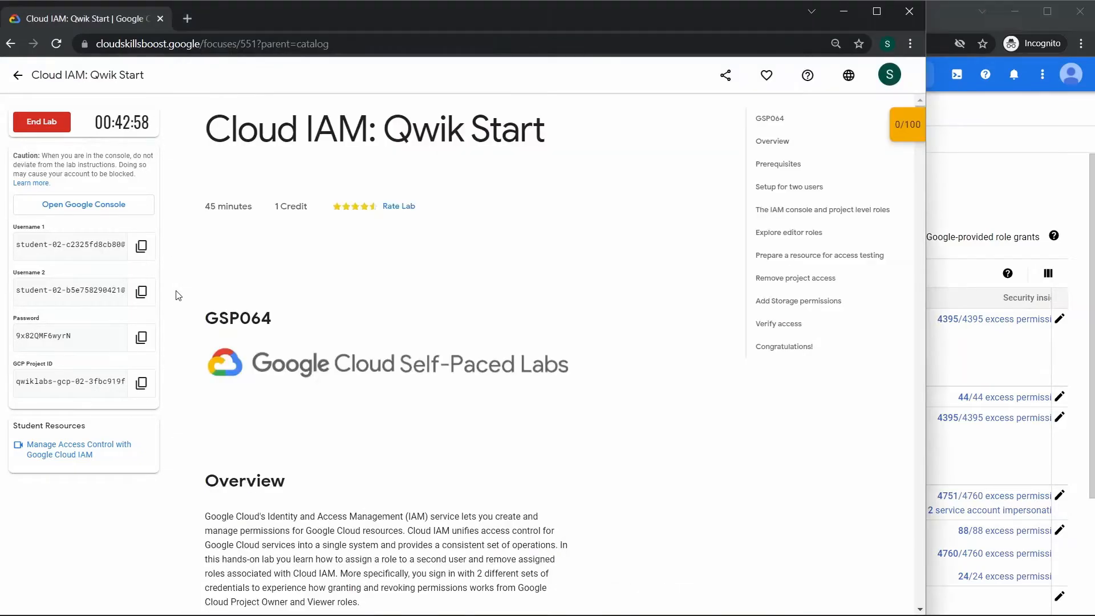
{"action": "scroll", "coordinate": [649, 215], "scroll_direction": "down", "scroll_amount": 8}
{"action": "scroll", "coordinate": [649, 215], "scroll_direction": "down", "scroll_amount": 15}
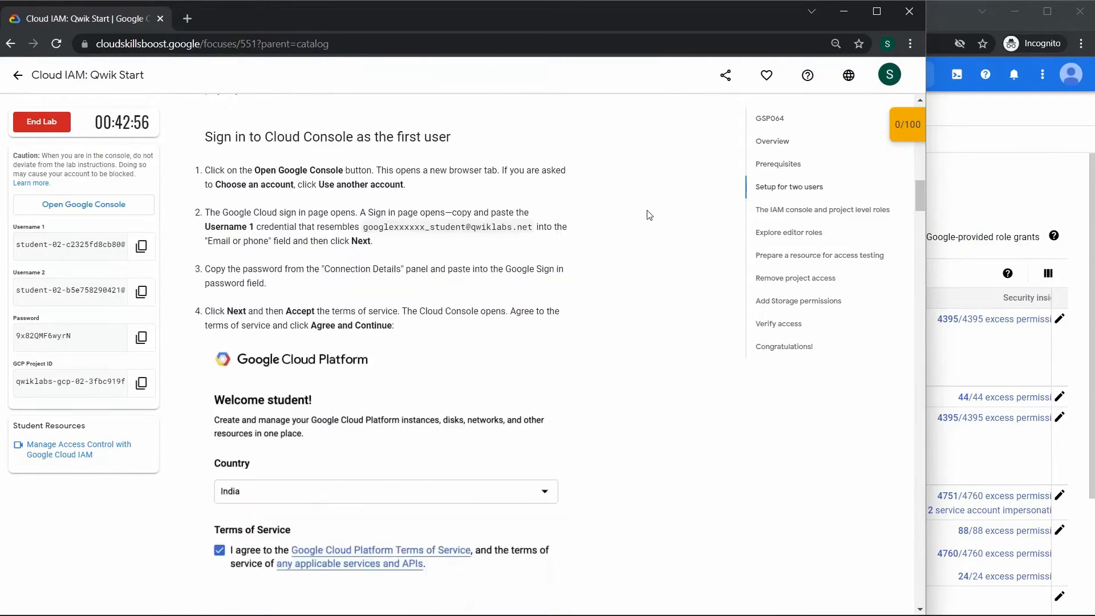
{"action": "scroll", "coordinate": [498, 309], "scroll_direction": "down", "scroll_amount": 10}
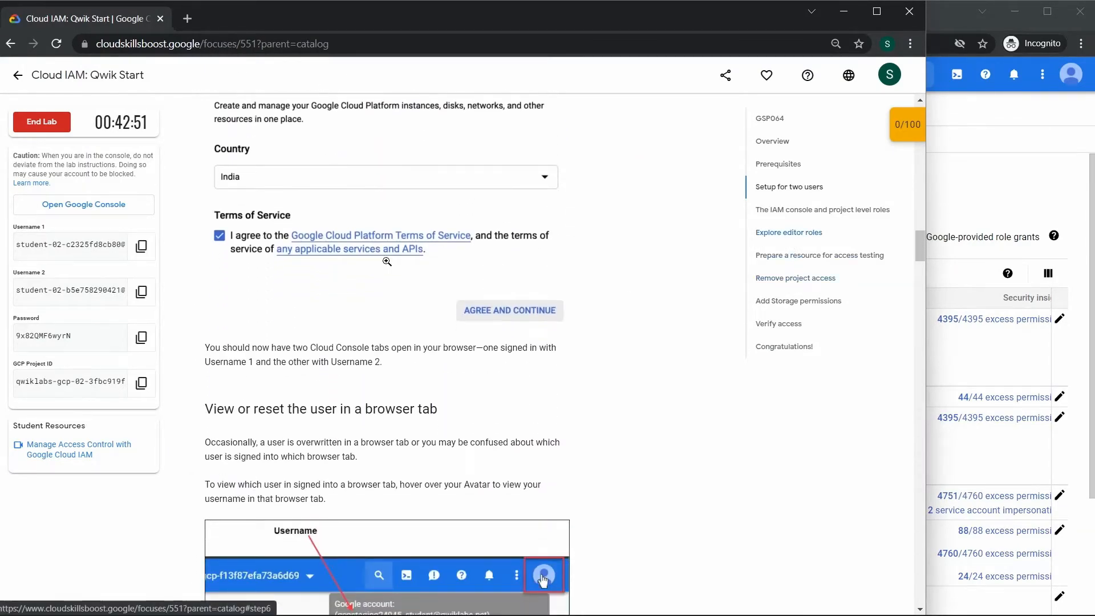
{"action": "left_click", "coordinate": [130, 383]}
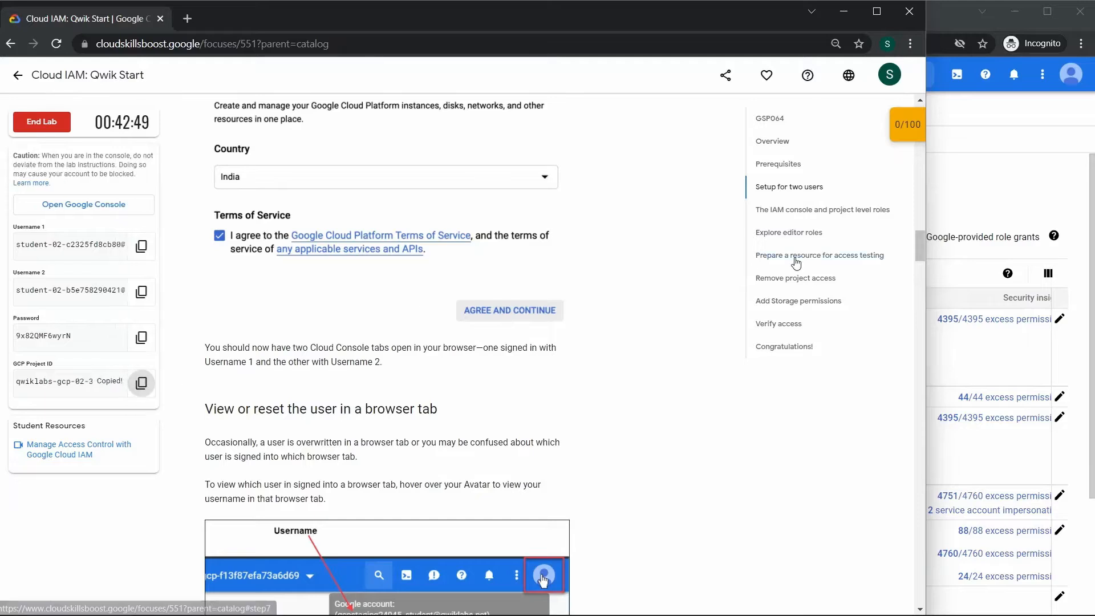
{"action": "mouse_move", "coordinate": [910, 121]}
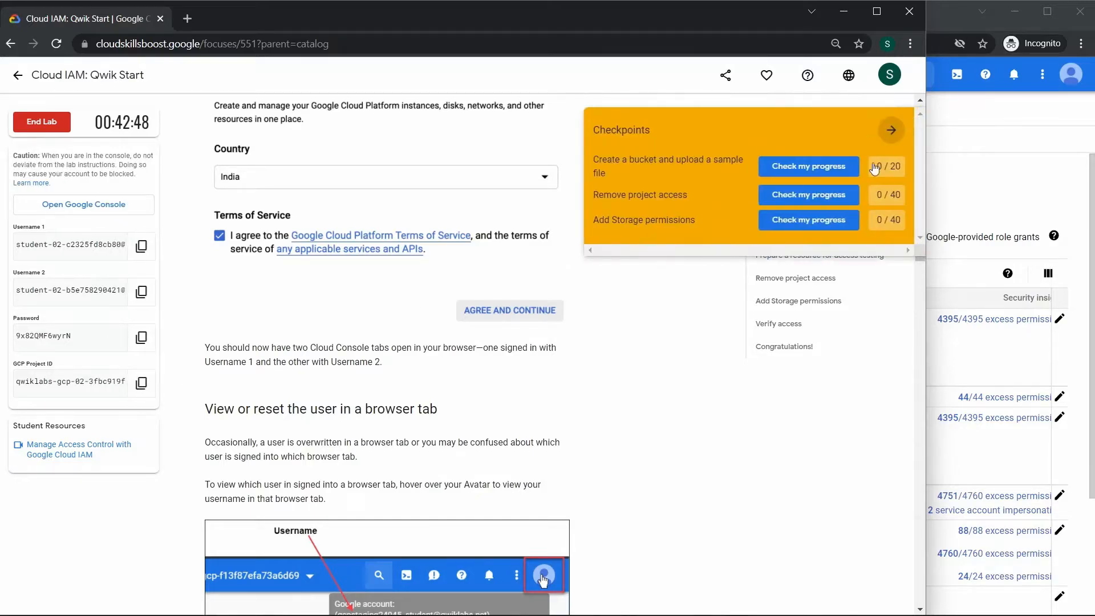
{"action": "left_click", "coordinate": [984, 167]}
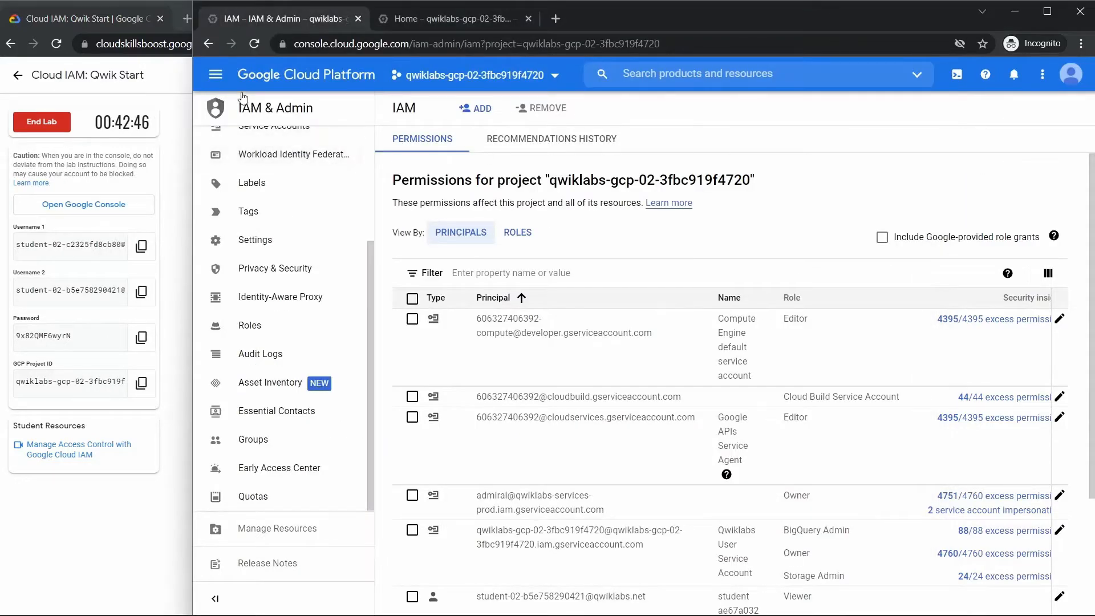
- Open the Cloud Storage browser in the first user's console
{"action": "left_click", "coordinate": [215, 75]}
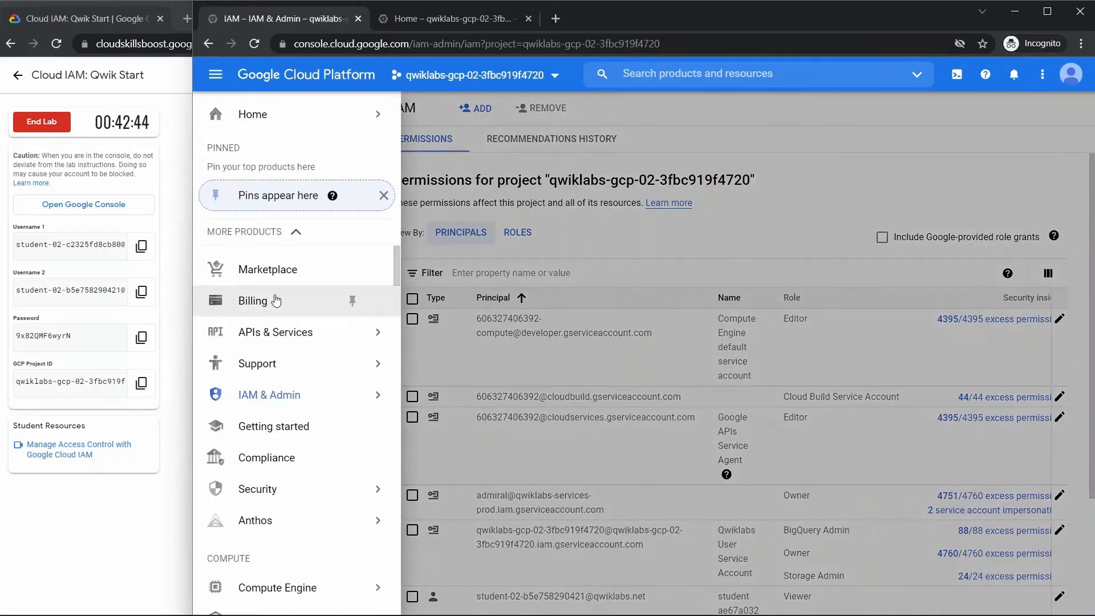
{"action": "scroll", "coordinate": [276, 300], "scroll_direction": "down", "scroll_amount": 5}
{"action": "scroll", "coordinate": [277, 299], "scroll_direction": "down", "scroll_amount": 3}
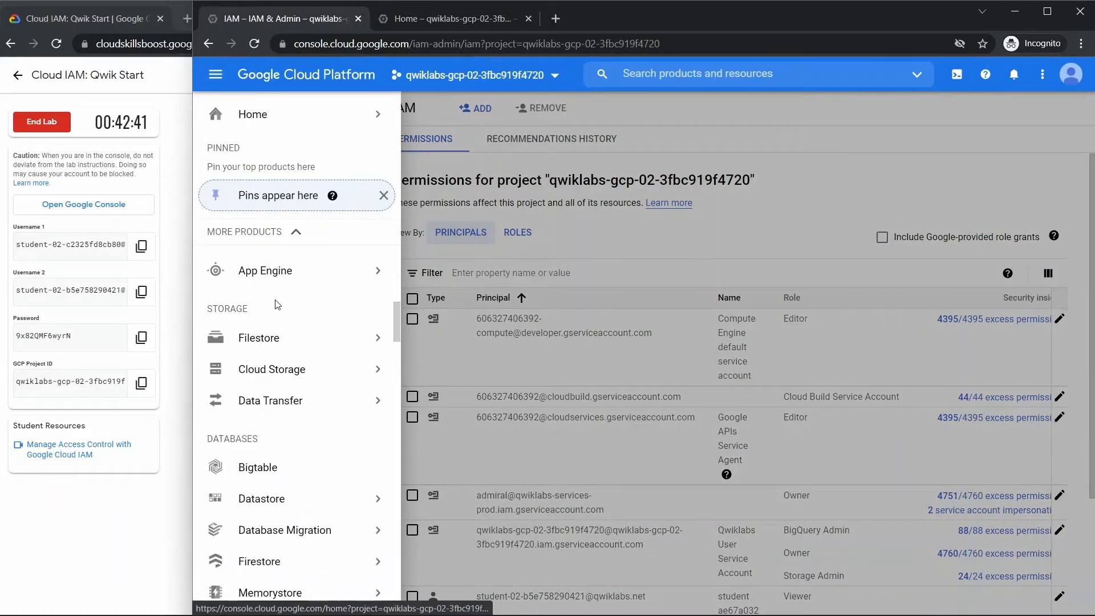
{"action": "left_click", "coordinate": [254, 374]}
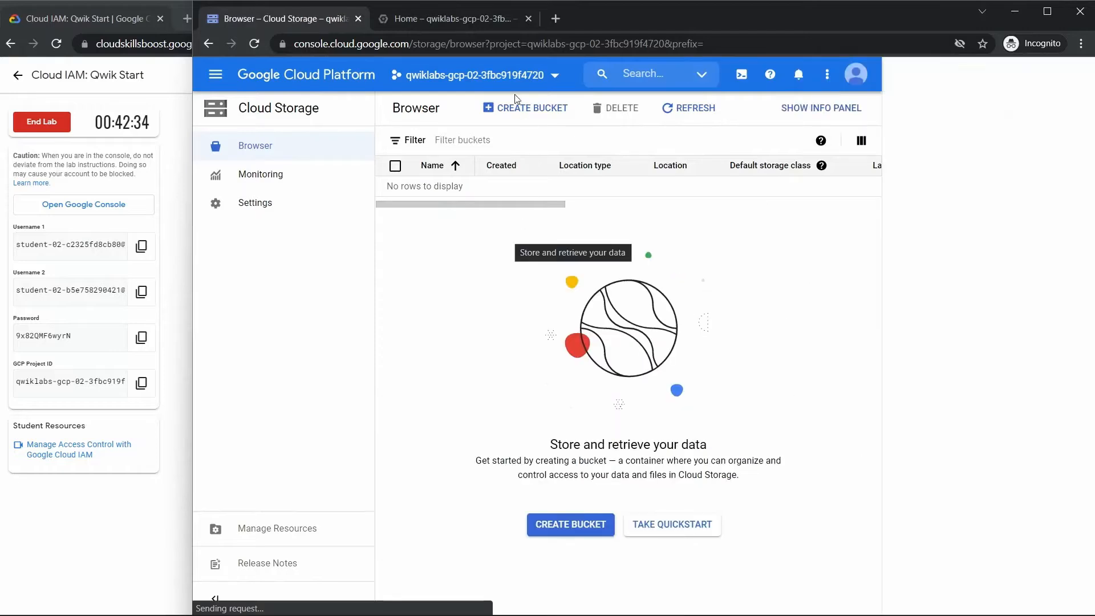
- Start a new bucket, name it qwiklabs-gcp-02-3fbc919f4720 using the copied project ID, and continue to the location settings
{"action": "left_click", "coordinate": [504, 109]}
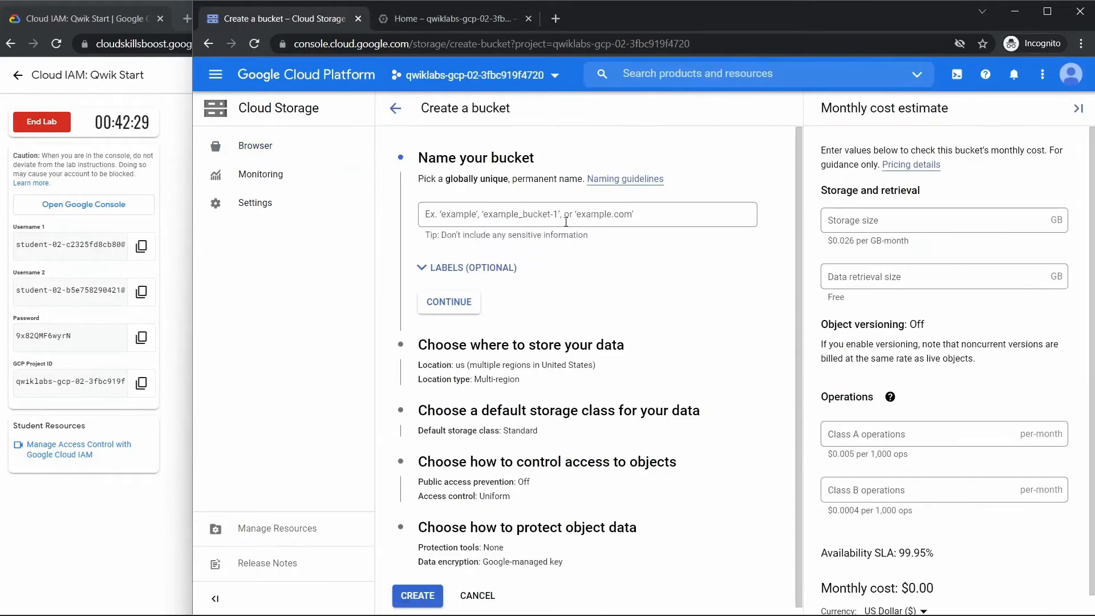
{"action": "left_click", "coordinate": [559, 212]}
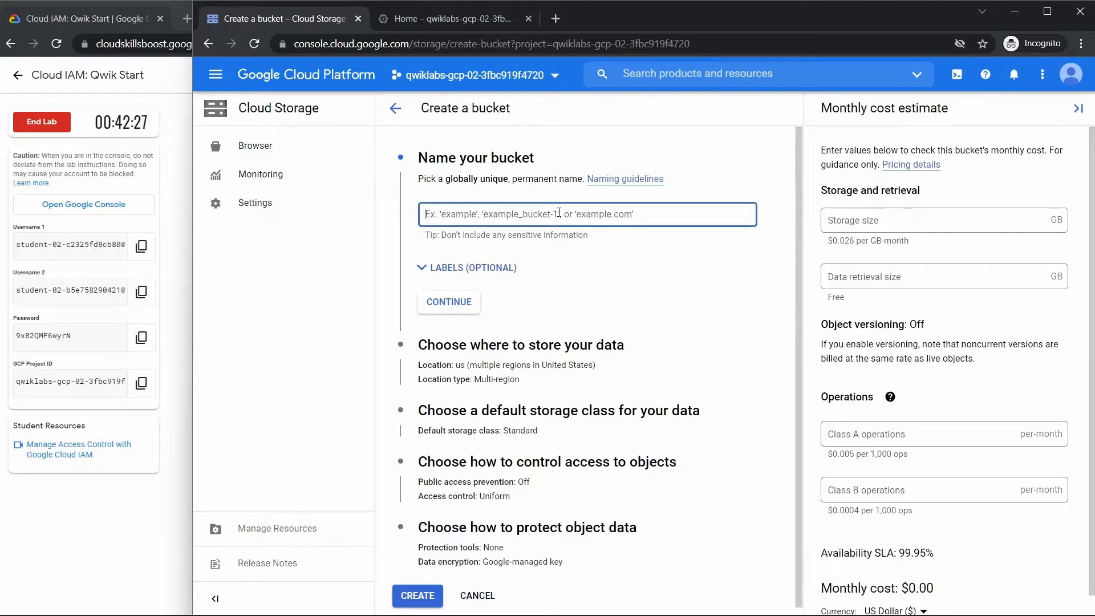
{"action": "key", "text": "ctrl+v"}
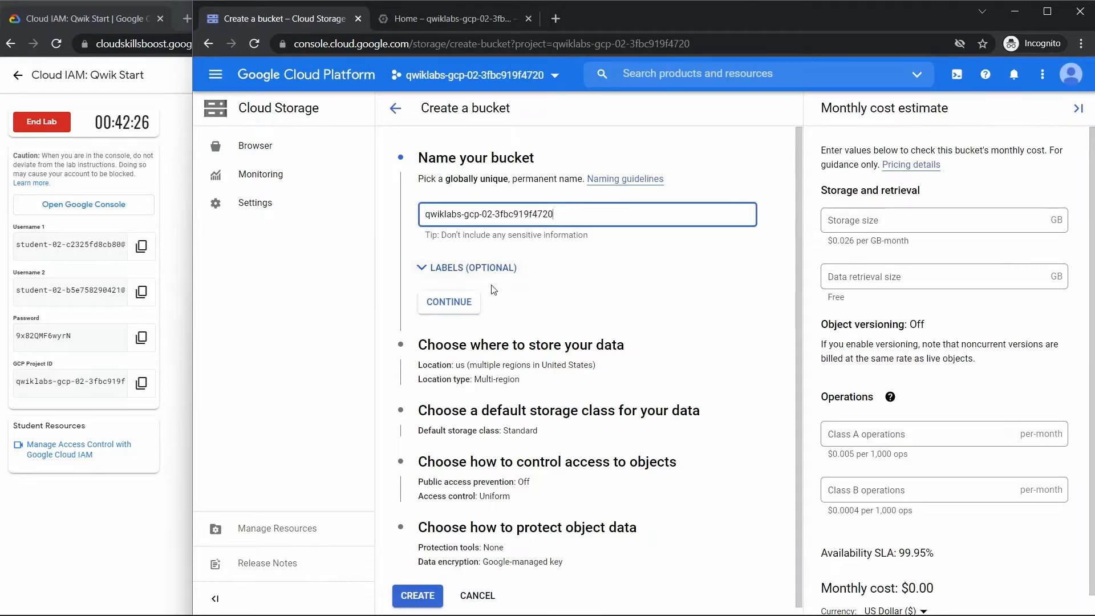
{"action": "left_click", "coordinate": [454, 309]}
- Create the bucket with the us multi-region location, Standard storage class and Fine-grained access control, and dismiss the Learn suggestions
{"action": "scroll", "coordinate": [456, 323], "scroll_direction": "down", "scroll_amount": 2}
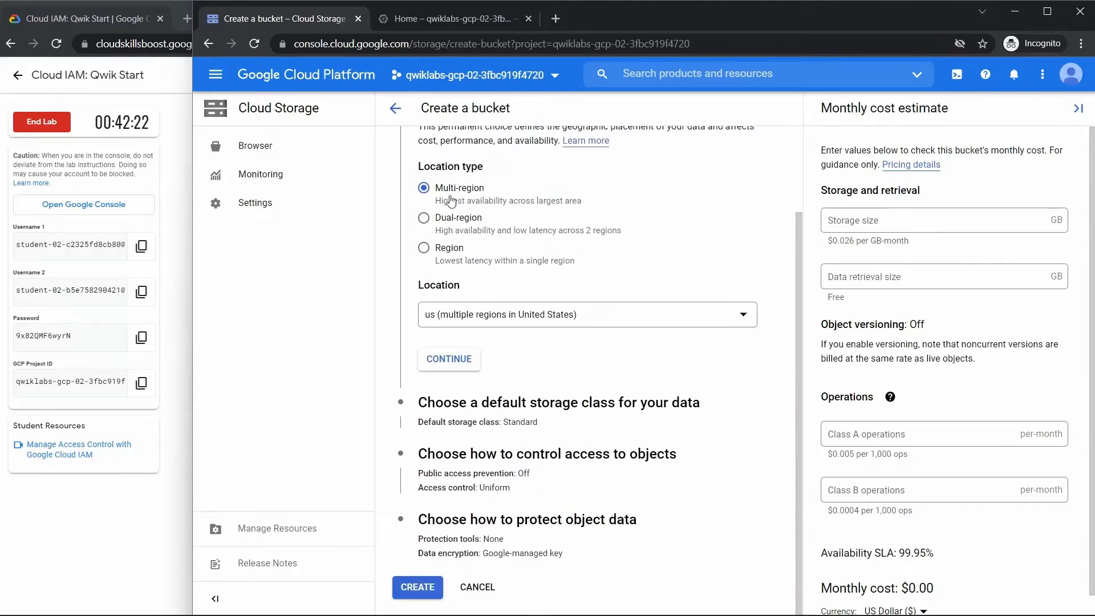
{"action": "left_click", "coordinate": [437, 359]}
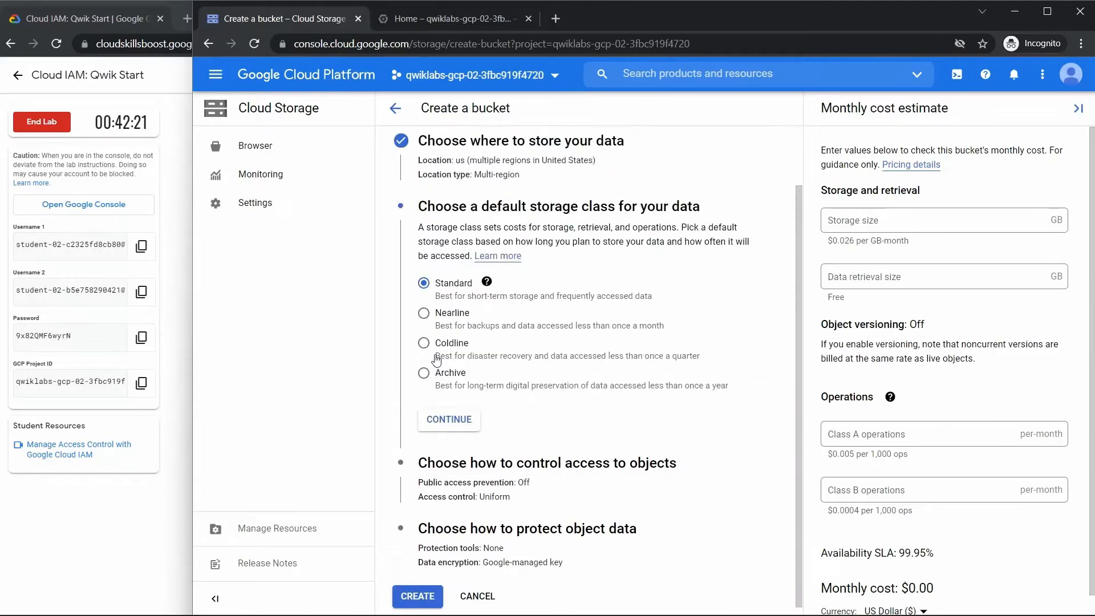
{"action": "left_click", "coordinate": [445, 415]}
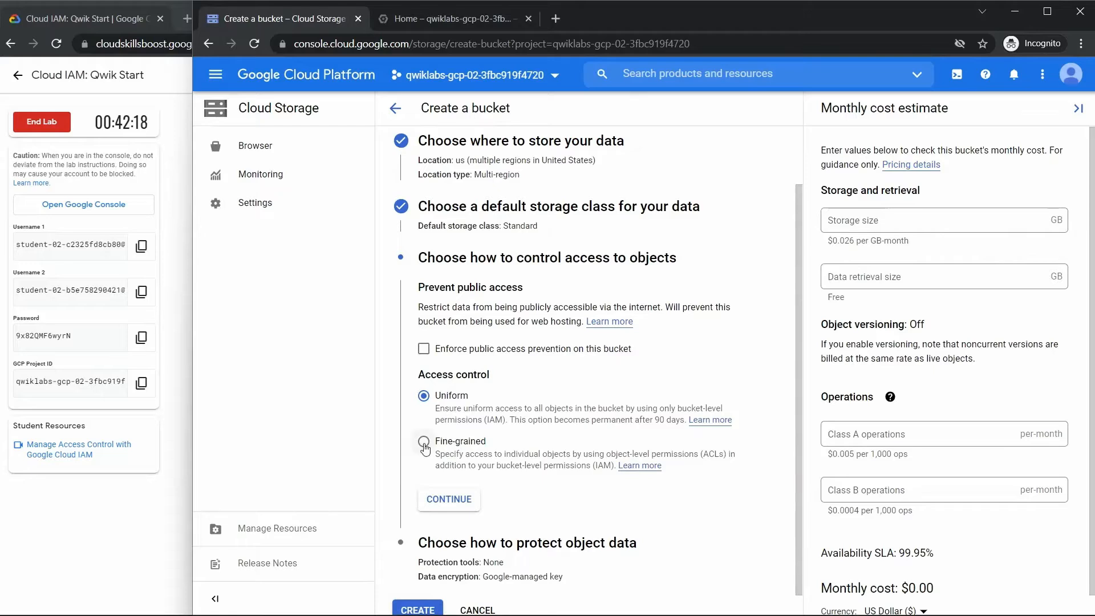
{"action": "left_click", "coordinate": [447, 476]}
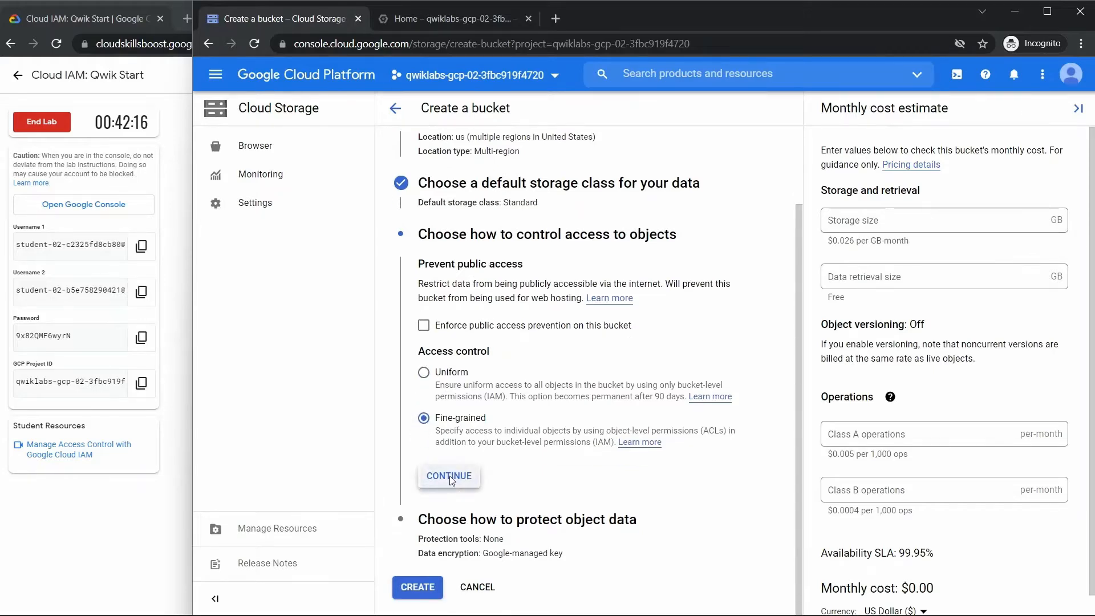
{"action": "left_click", "coordinate": [419, 596]}
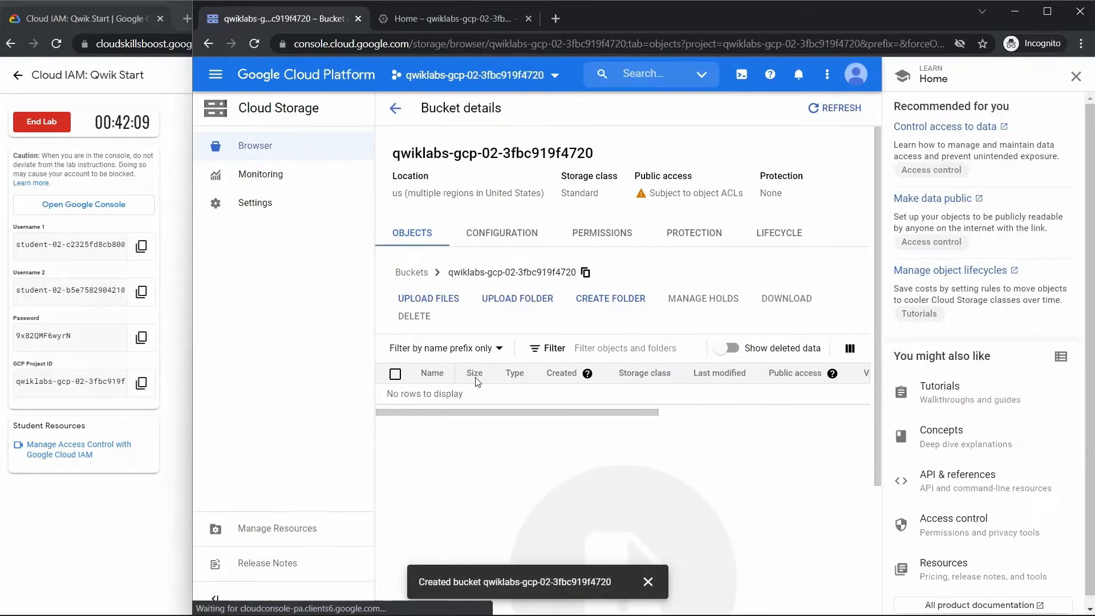
{"action": "left_click", "coordinate": [1077, 80]}
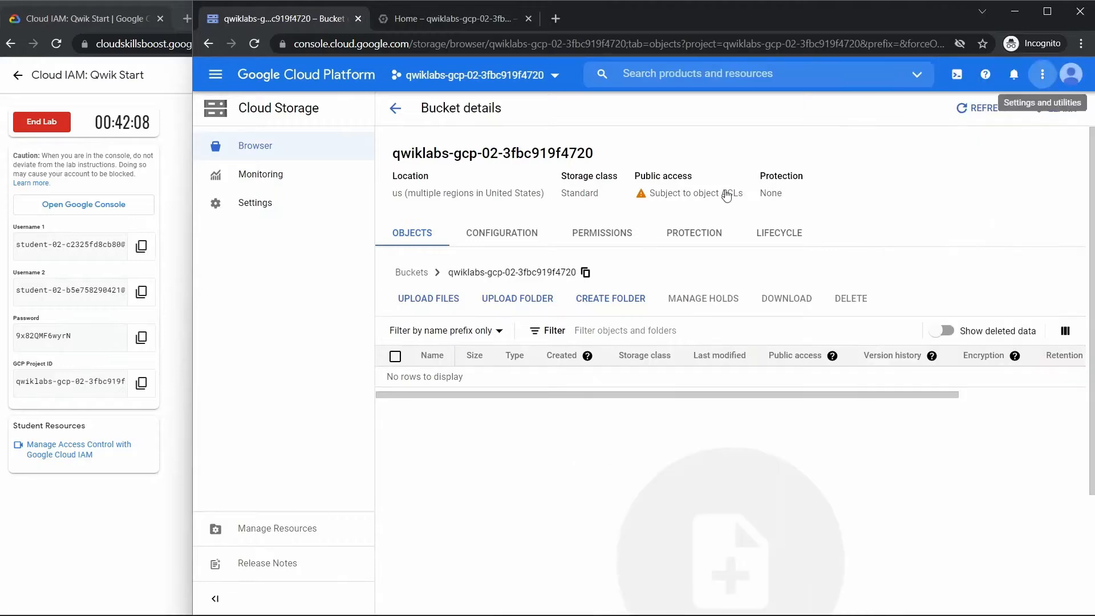
{"action": "left_click", "coordinate": [178, 311]}
{"action": "scroll", "coordinate": [434, 312], "scroll_direction": "down", "scroll_amount": 2}
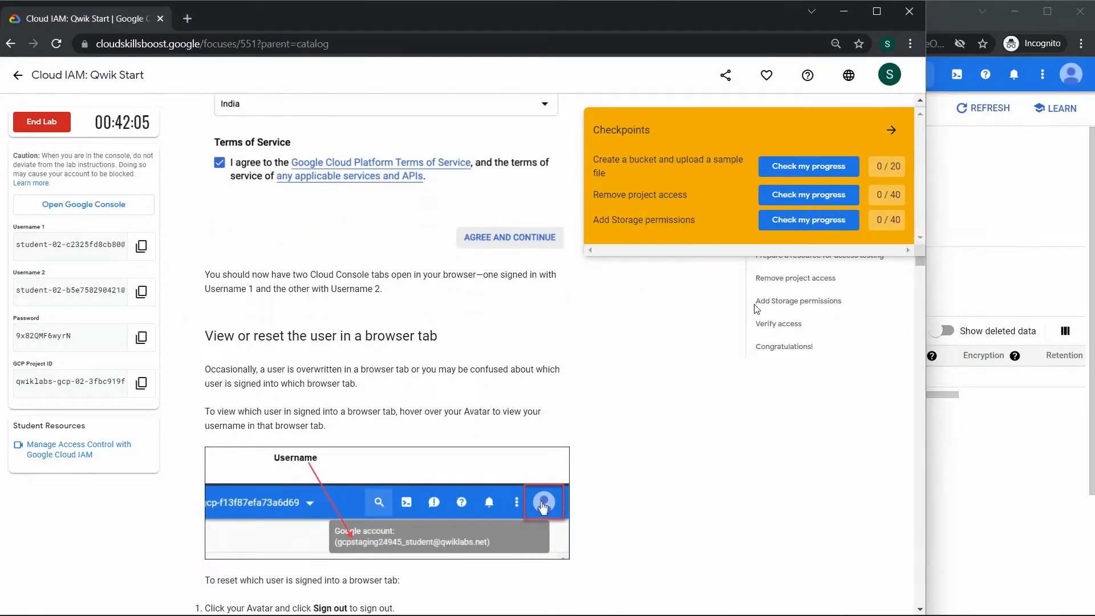
{"action": "left_click", "coordinate": [972, 272]}
- Switch to File Explorer and create a text document named sample in the Documents folder
{"action": "mouse_move", "coordinate": [658, 615]}
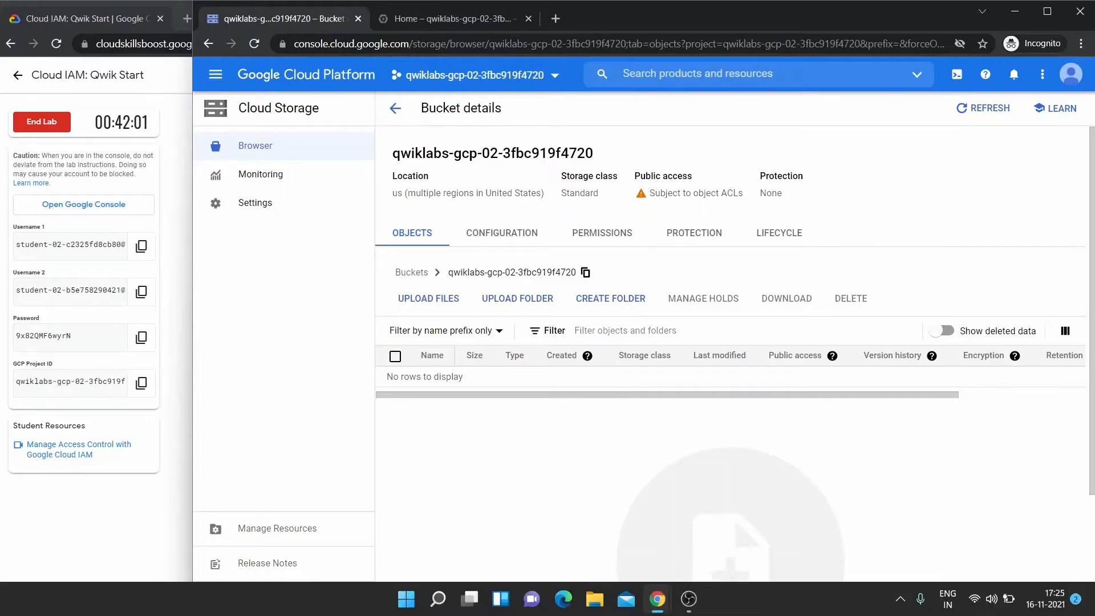
{"action": "left_click", "coordinate": [596, 600]}
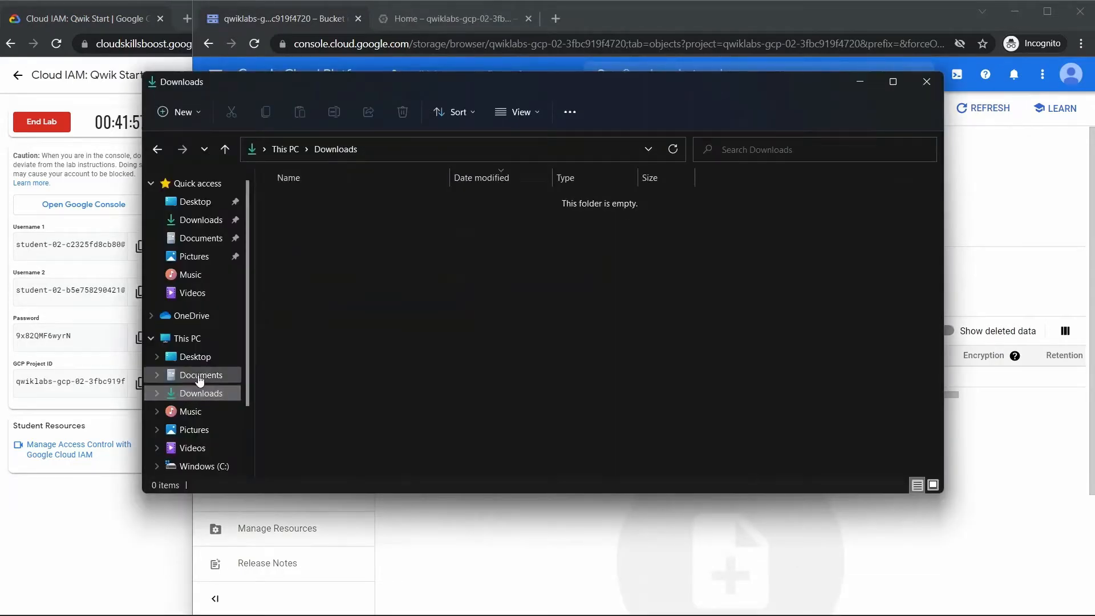
{"action": "left_click", "coordinate": [200, 374]}
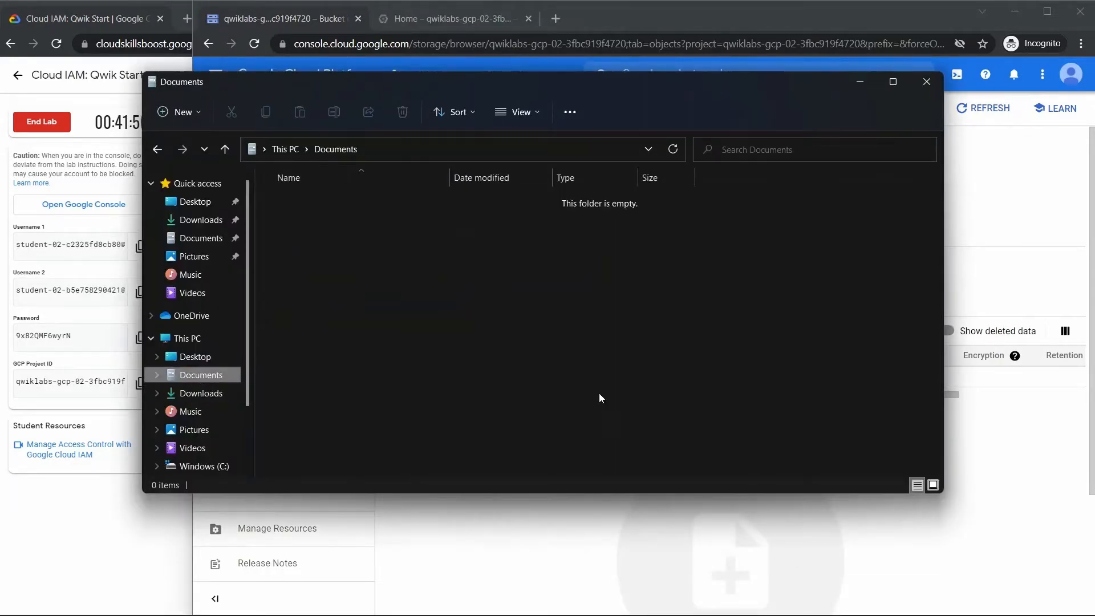
{"action": "right_click", "coordinate": [415, 245]}
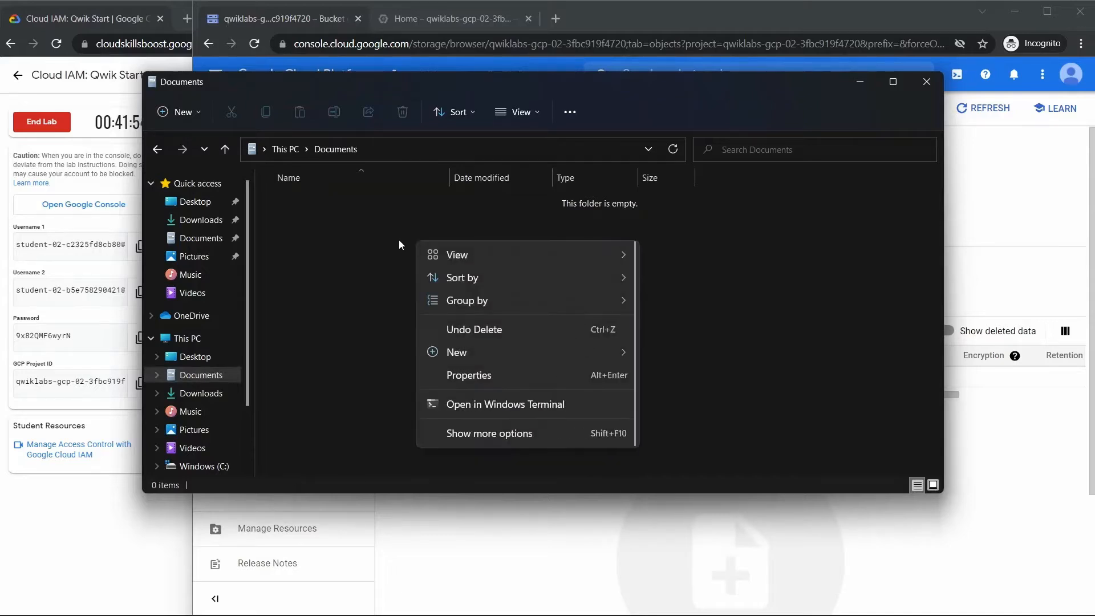
{"action": "mouse_move", "coordinate": [508, 351]}
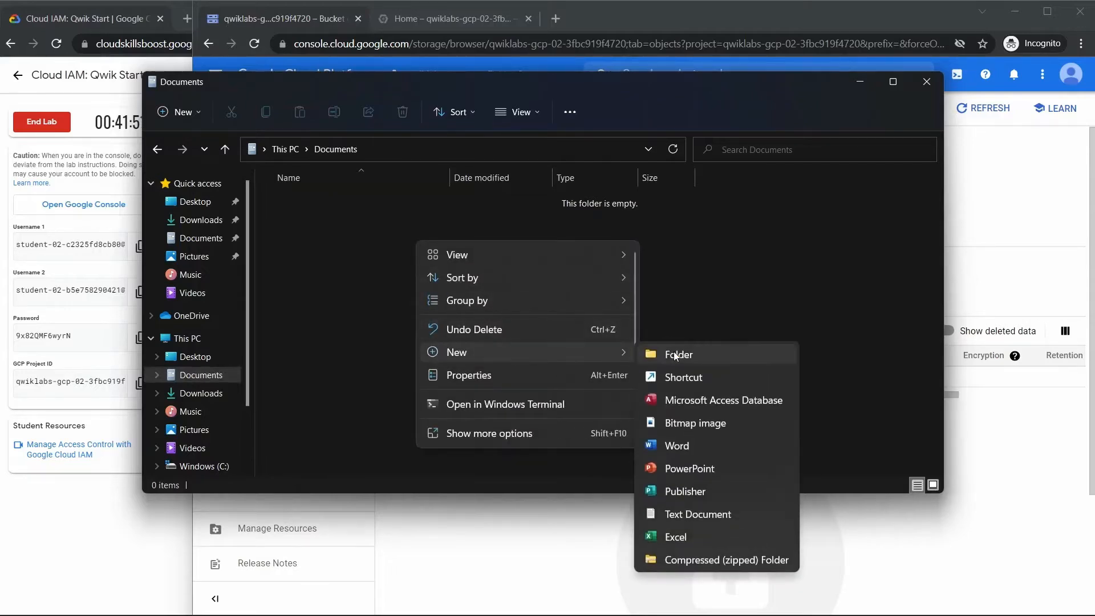
{"action": "left_click", "coordinate": [693, 512]}
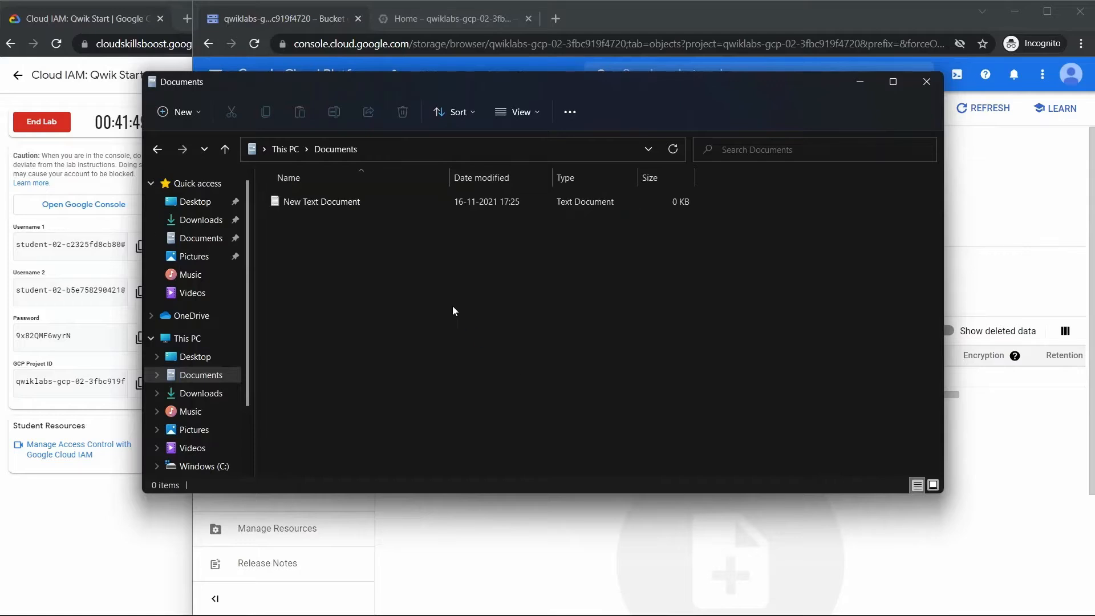
{"action": "type", "text": "sample"}
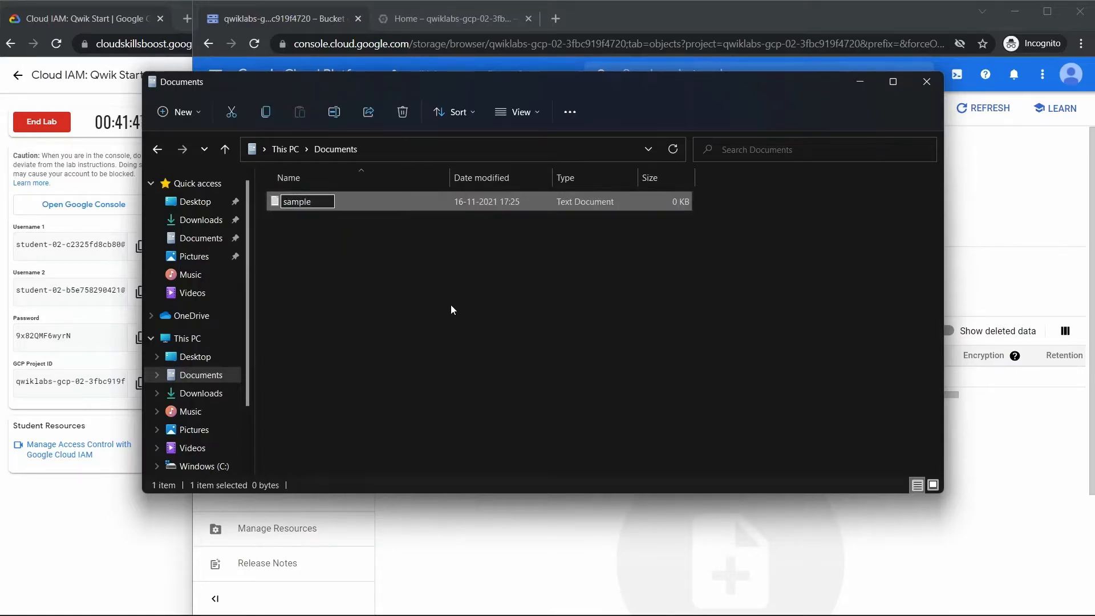
{"action": "key", "text": "Return"}
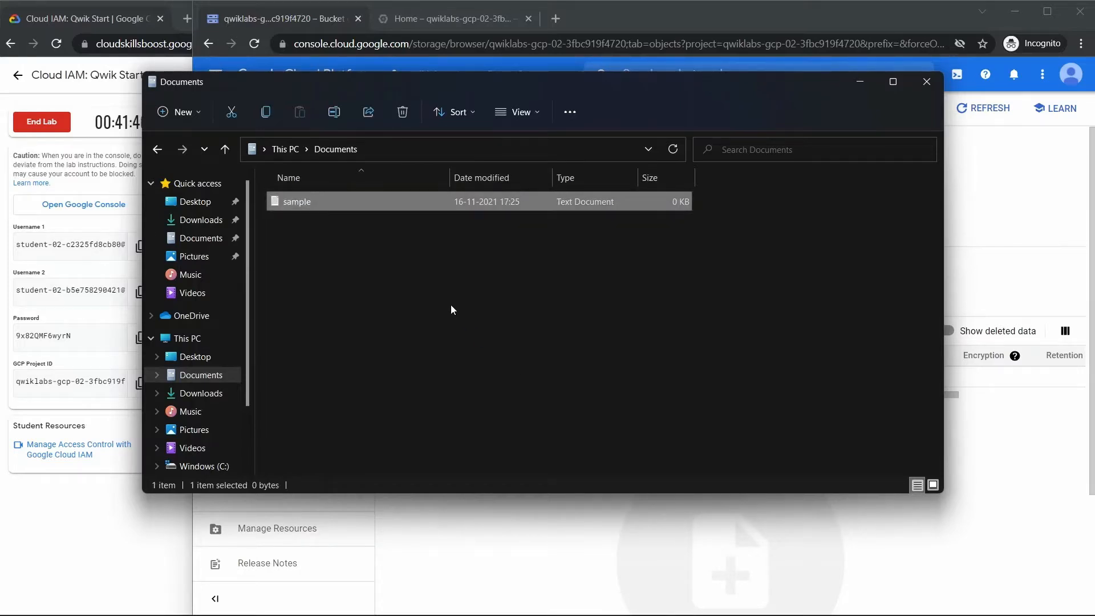
- Upload the sample text file from the Documents folder to the new bucket and close File Explorer
{"action": "left_click_drag", "start_coordinate": [497, 90], "coordinate": [340, 69]}
{"action": "left_click_drag", "start_coordinate": [235, 178], "coordinate": [868, 479]}
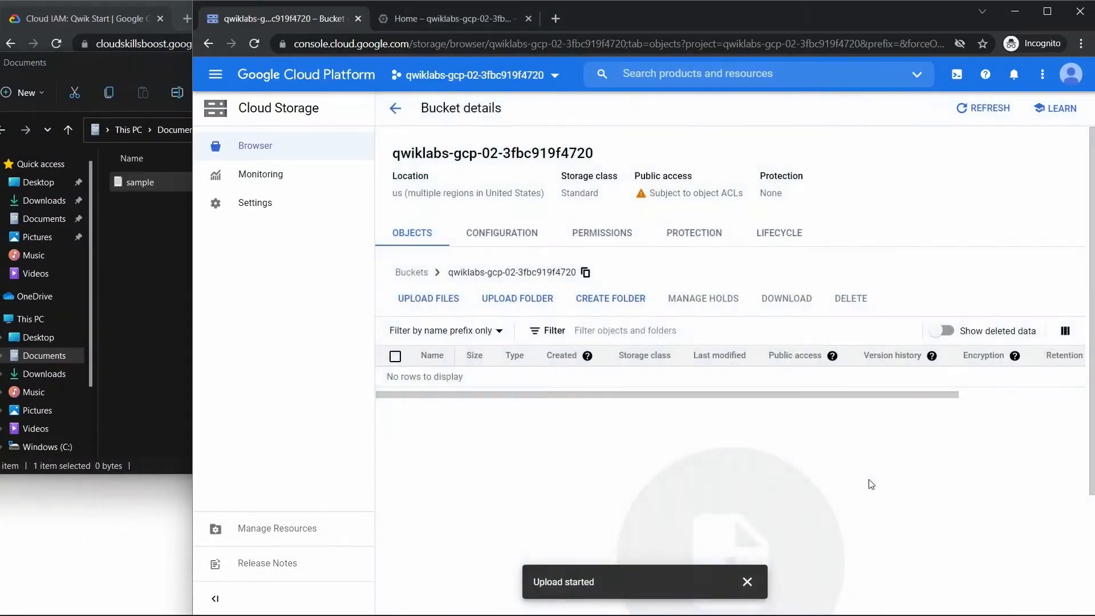
{"action": "left_click", "coordinate": [149, 256]}
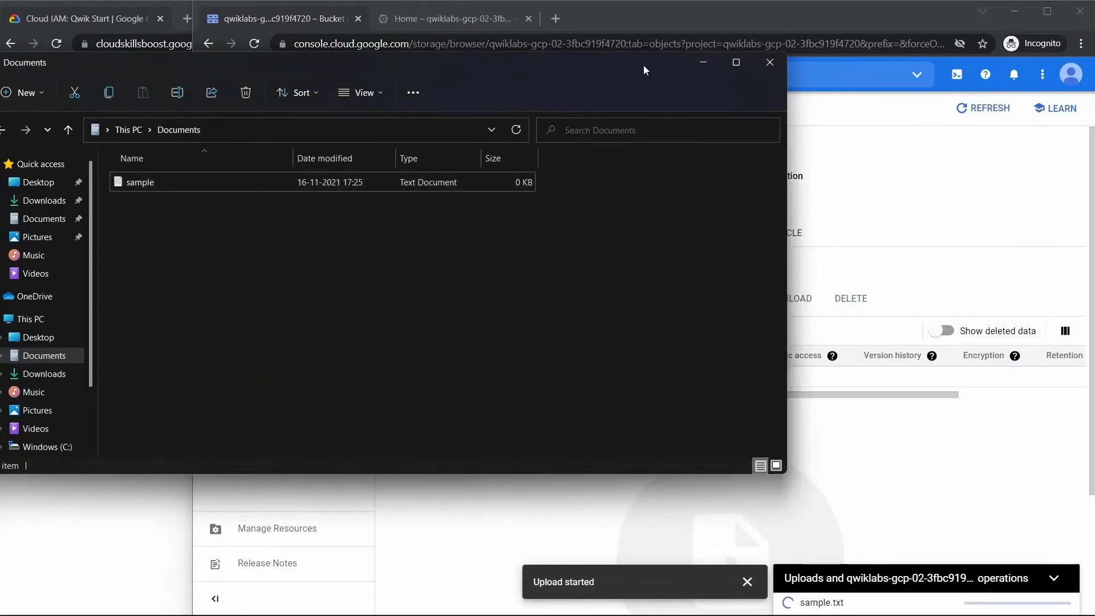
{"action": "left_click", "coordinate": [767, 61]}
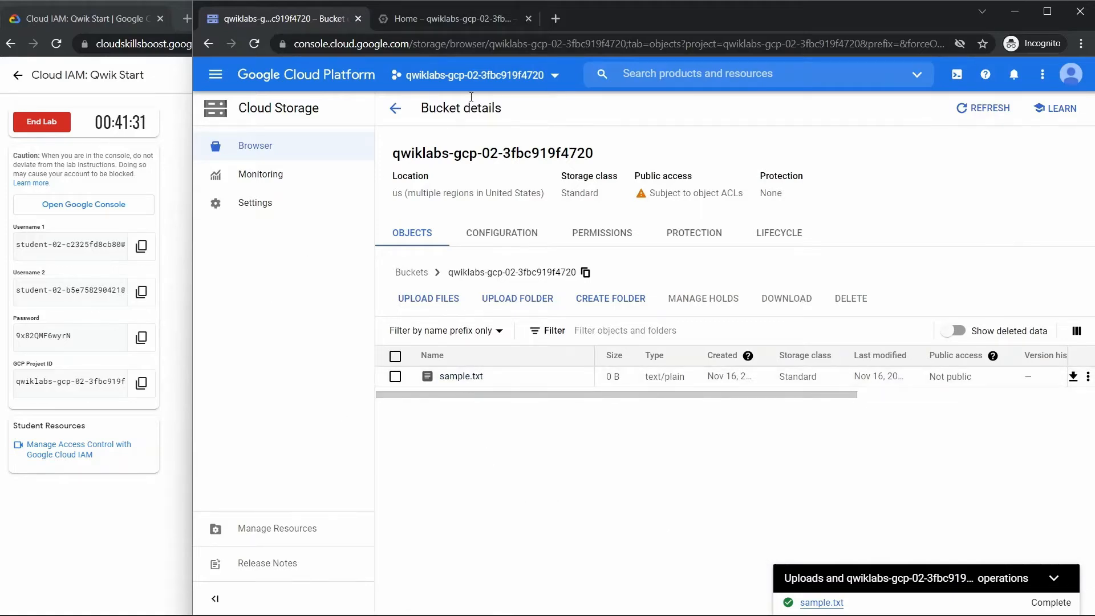
- Open the project's storage bucket in the second user's console and view the details of sample.txt
{"action": "left_click", "coordinate": [464, 19]}
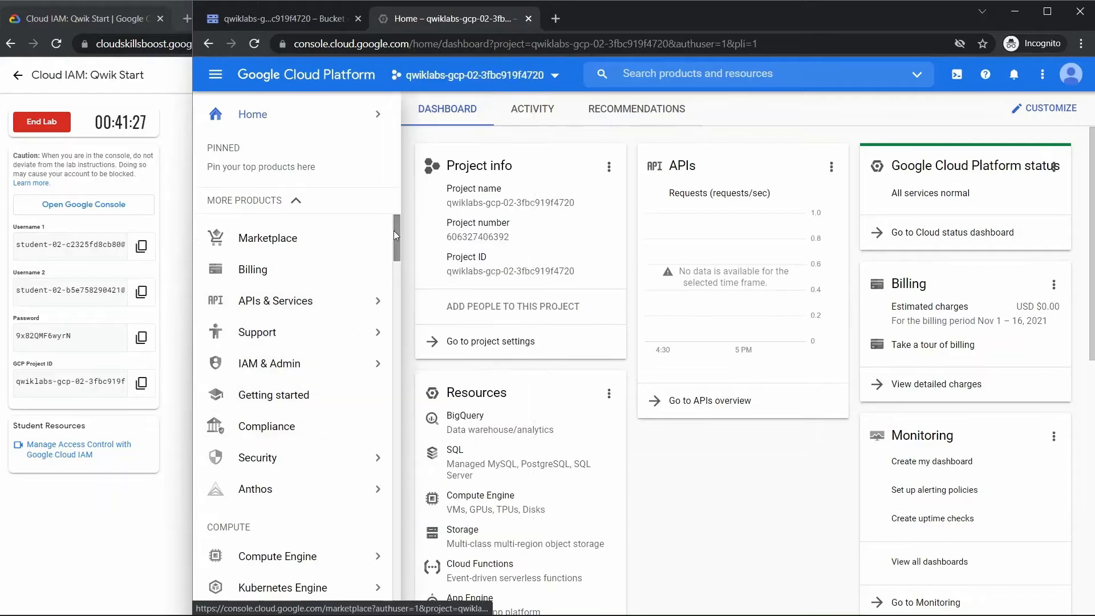
{"action": "scroll", "coordinate": [396, 228], "scroll_direction": "down", "scroll_amount": 4}
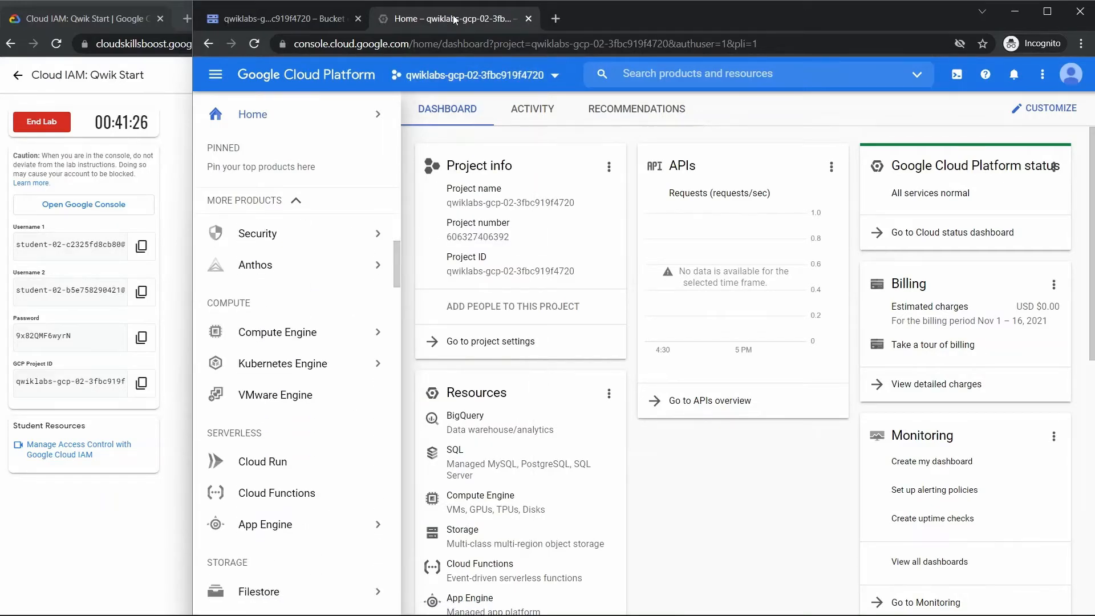
{"action": "left_click_drag", "start_coordinate": [395, 252], "coordinate": [395, 295]}
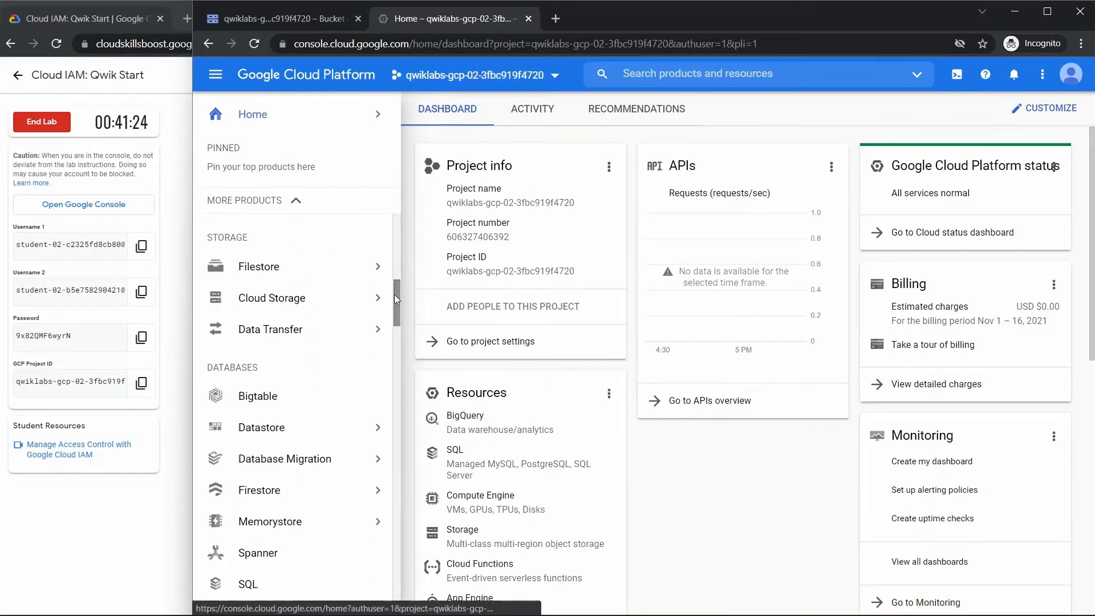
{"action": "left_click", "coordinate": [266, 301]}
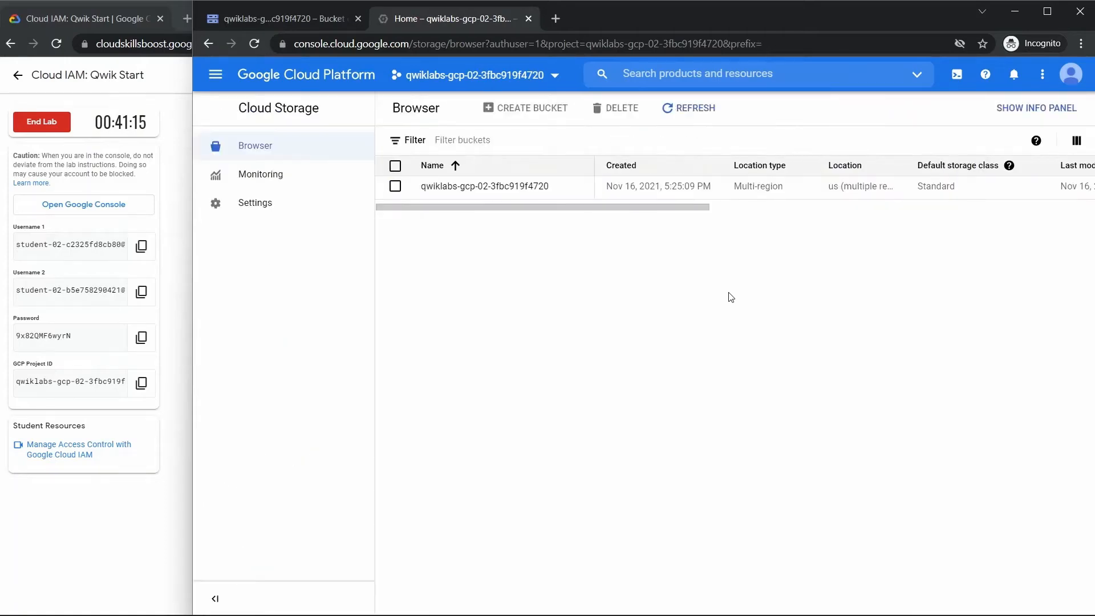
{"action": "left_click", "coordinate": [466, 194]}
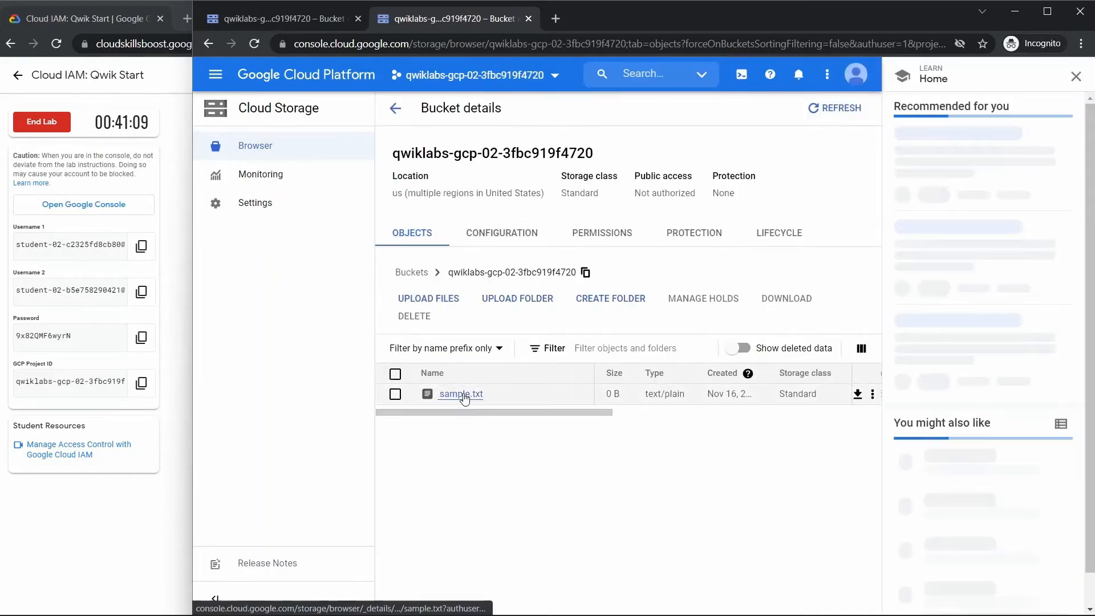
{"action": "left_click", "coordinate": [464, 395]}
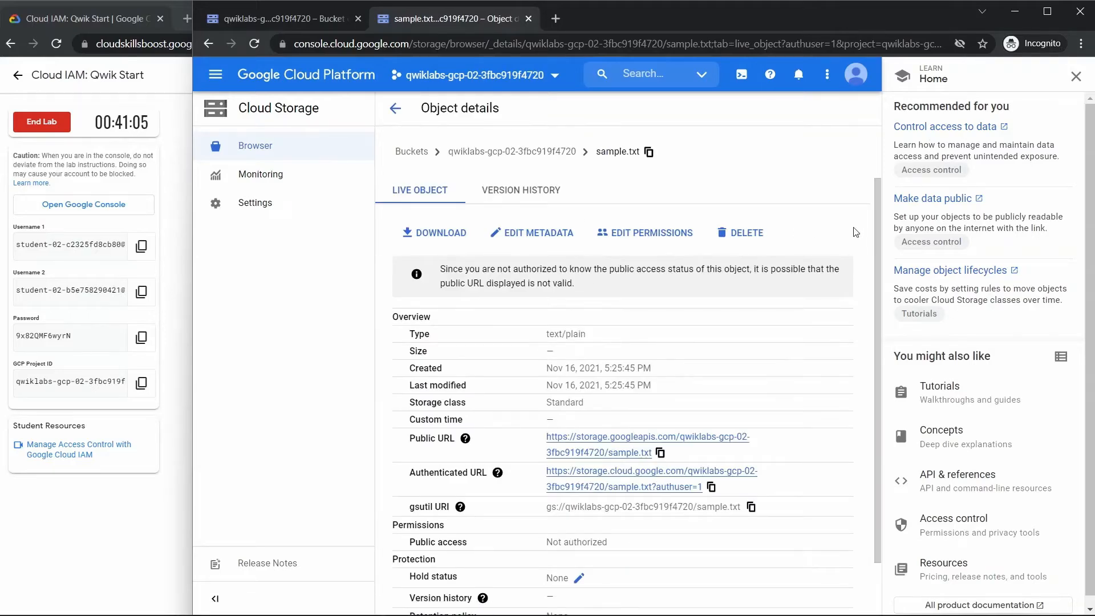
- Check the lab progress for the "Create a bucket and upload a sample file" checkpoint and return to the console
{"action": "left_click", "coordinate": [152, 225]}
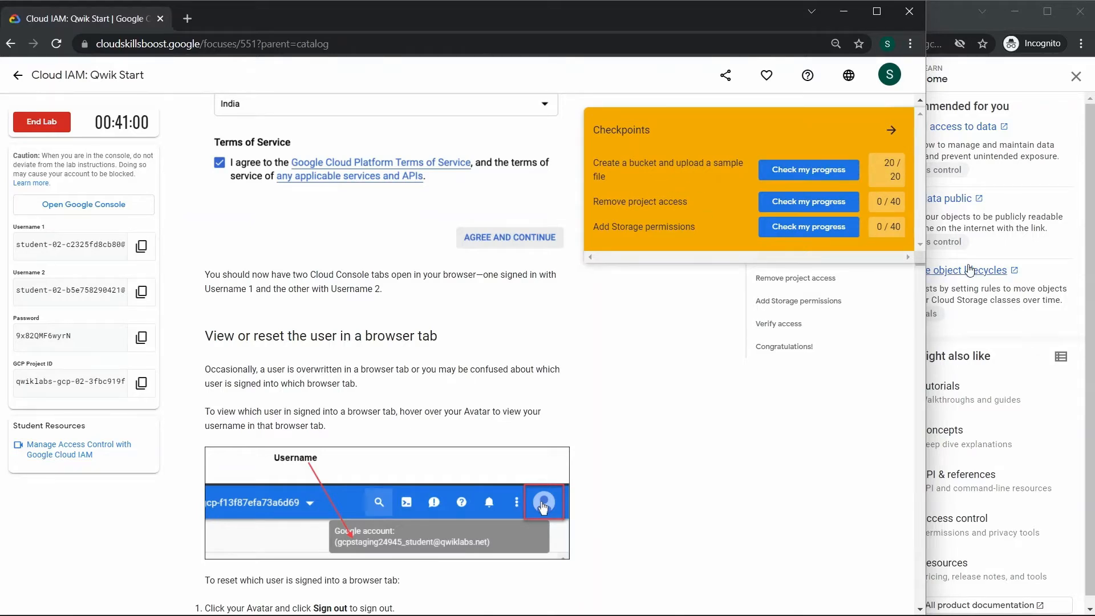
{"action": "left_click", "coordinate": [1067, 255]}
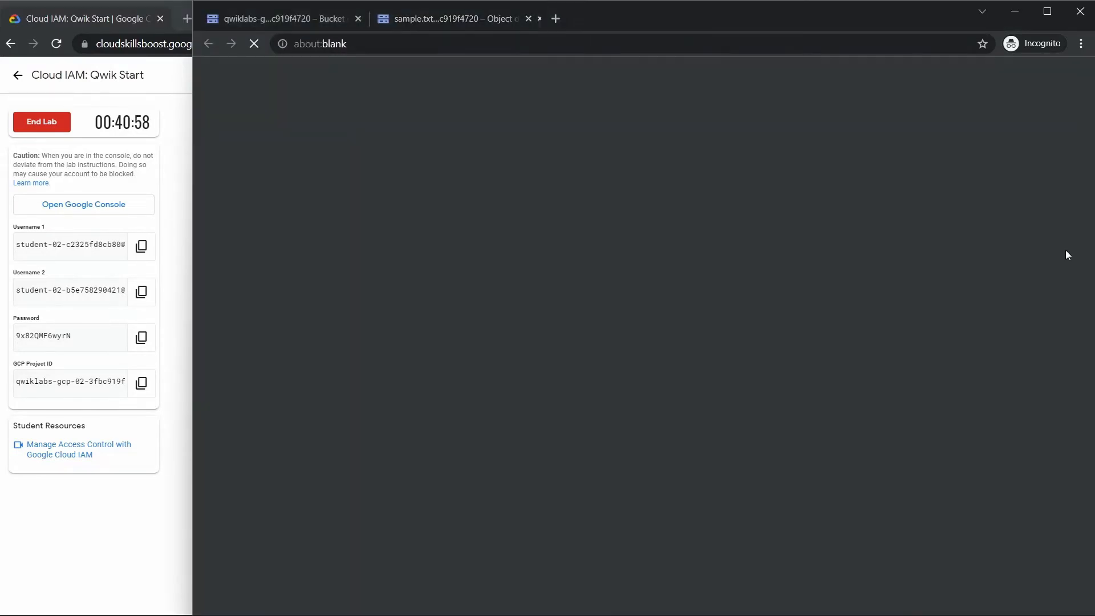
{"action": "left_click", "coordinate": [698, 18]}
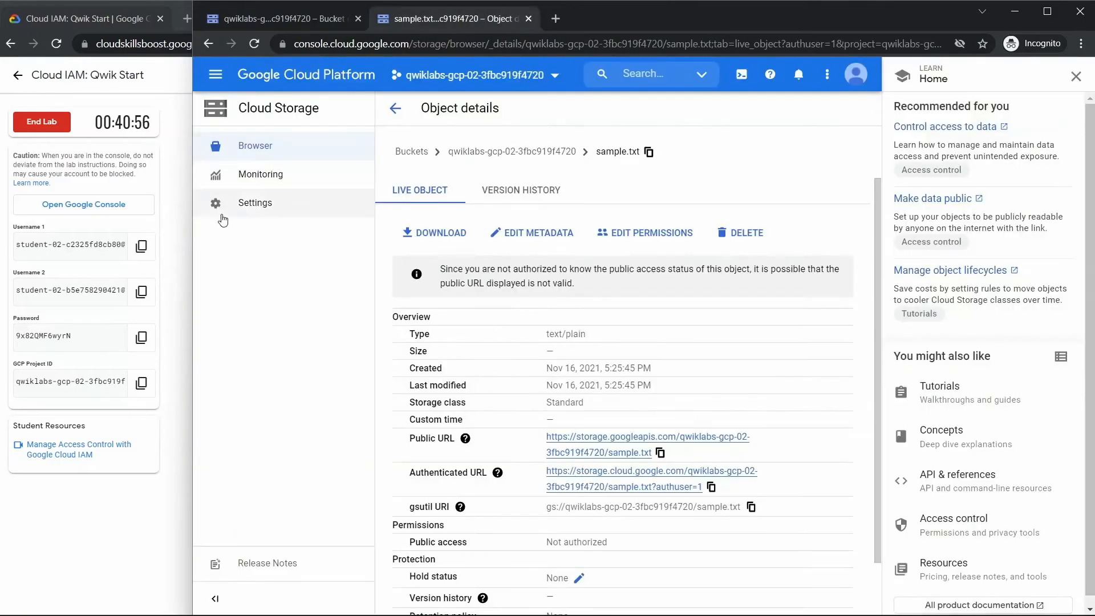
- Collapse the lab's checkpoints and go to the Remove project access instructions
{"action": "left_click", "coordinate": [171, 217]}
{"action": "left_click", "coordinate": [892, 128]}
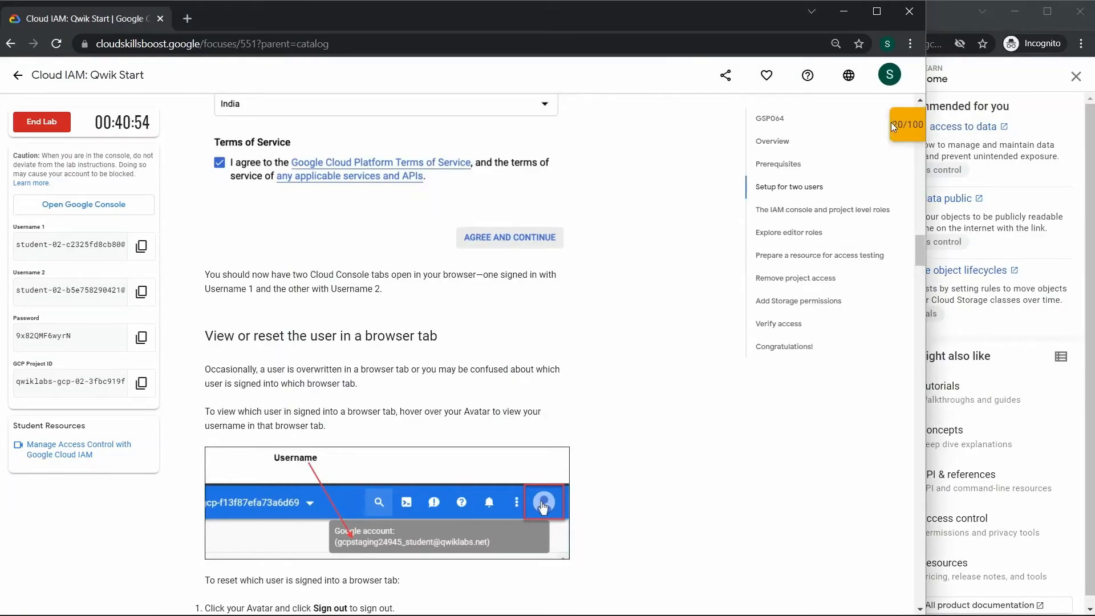
{"action": "left_click", "coordinate": [798, 280]}
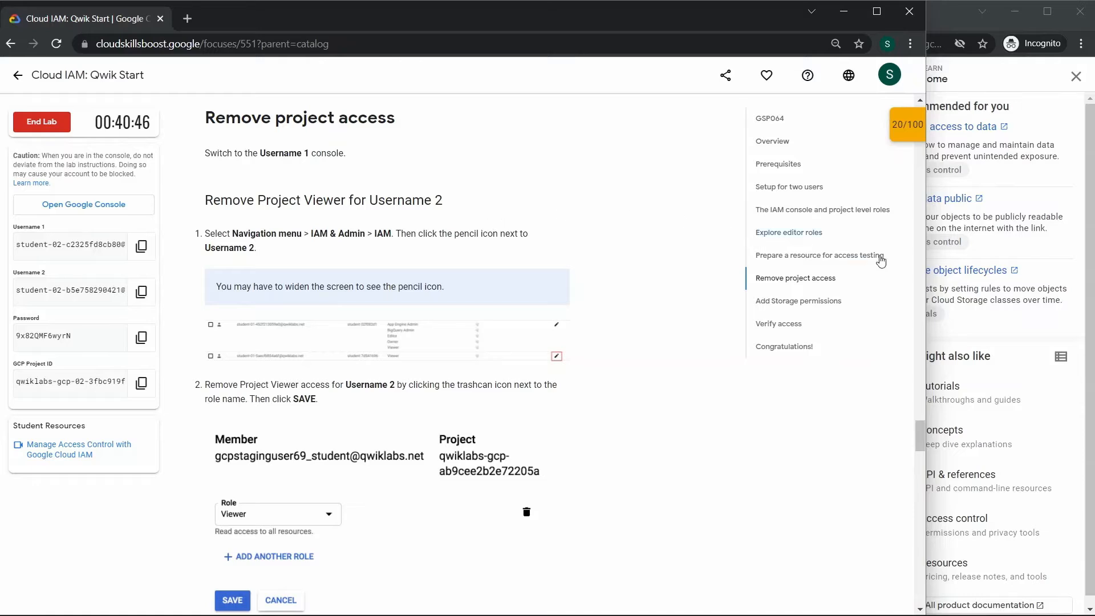
- Read the Viewer role removal instructions and open the project's IAM permissions page in the first user's console
{"action": "scroll", "coordinate": [919, 431], "scroll_direction": "down", "scroll_amount": 1}
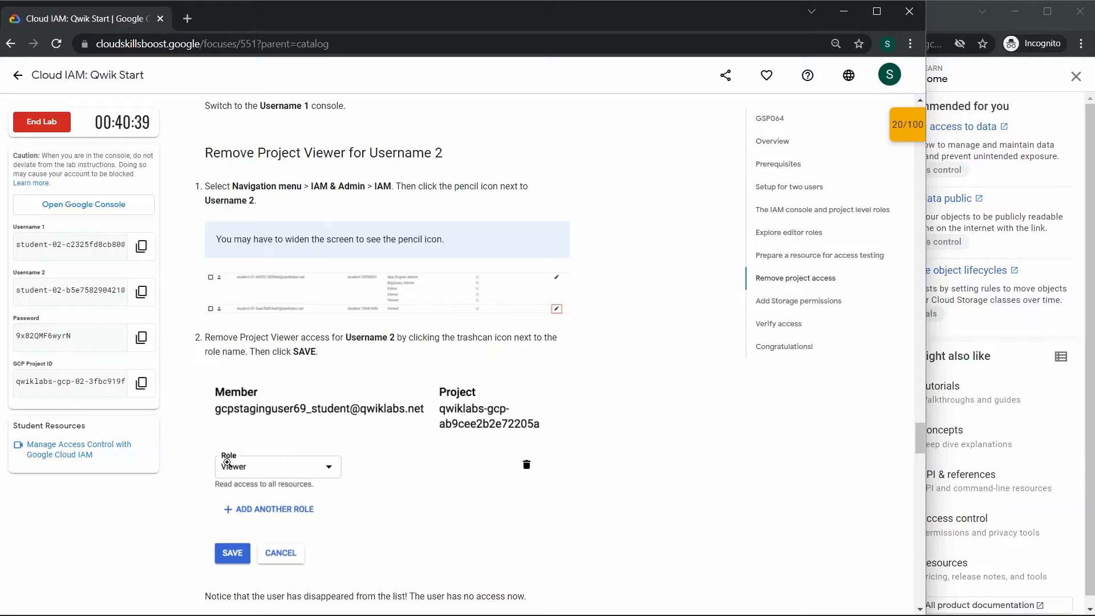
{"action": "left_click", "coordinate": [970, 20]}
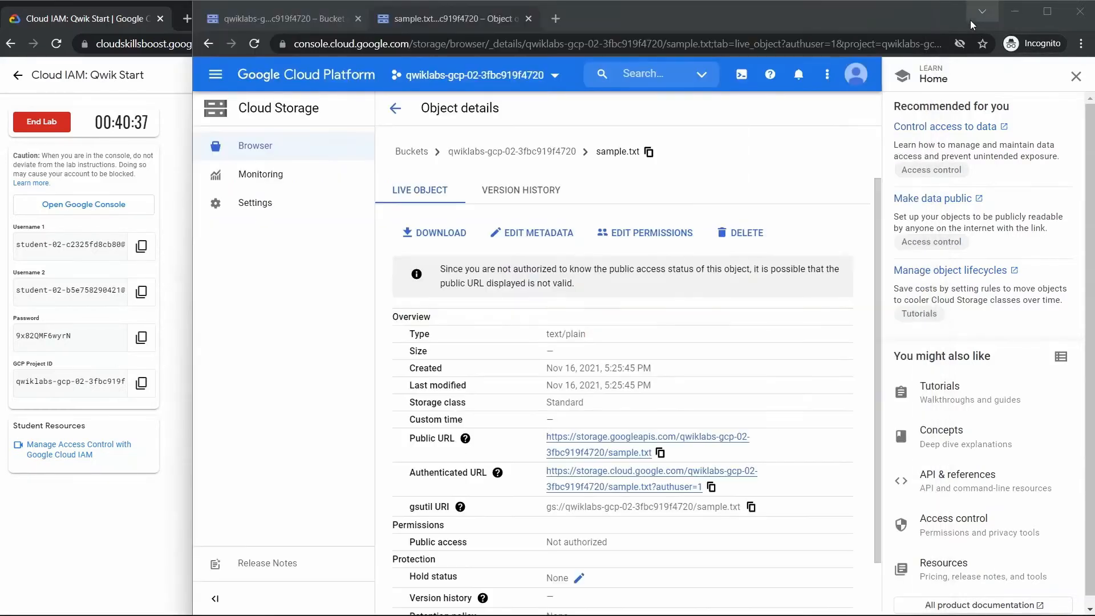
{"action": "left_click", "coordinate": [304, 19]}
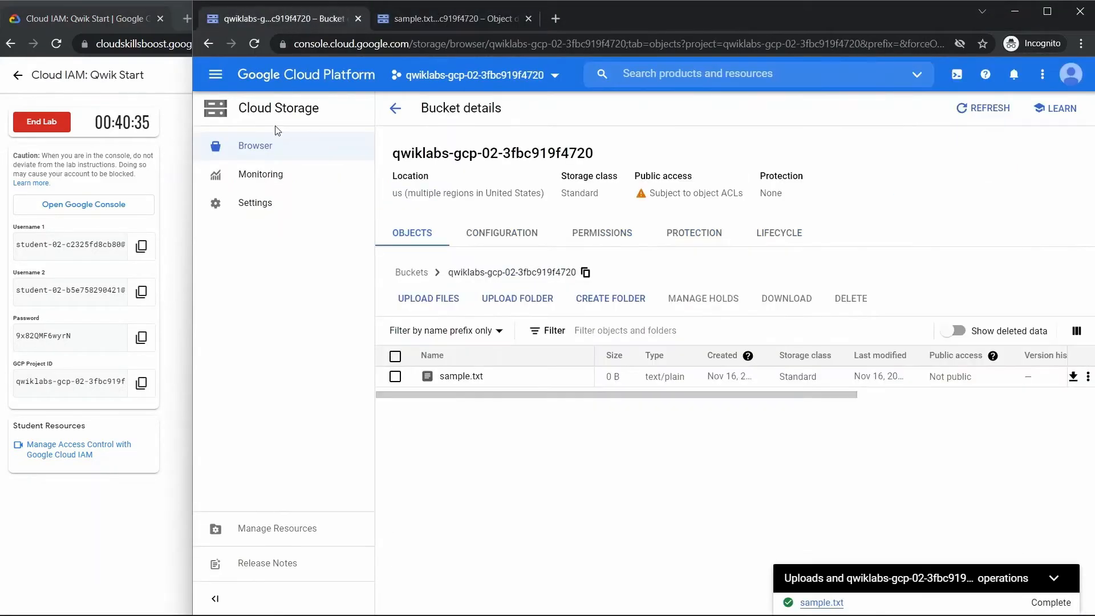
{"action": "left_click", "coordinate": [222, 80]}
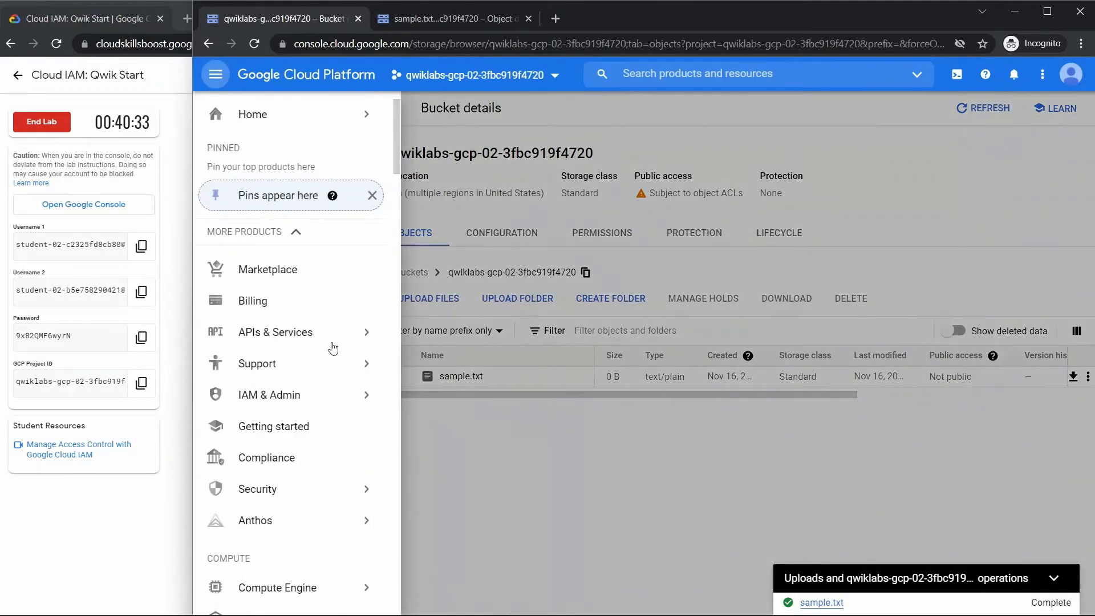
{"action": "left_click", "coordinate": [263, 393]}
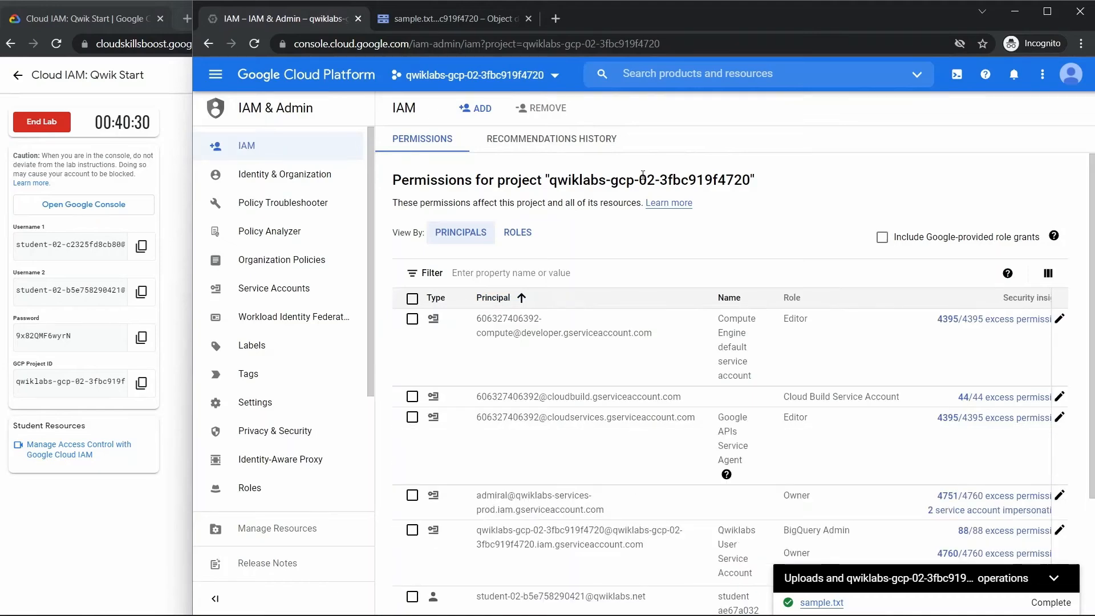
- Delete the Viewer role from the second user's project permissions and save the policy
{"action": "scroll", "coordinate": [1093, 374], "scroll_direction": "down", "scroll_amount": 3}
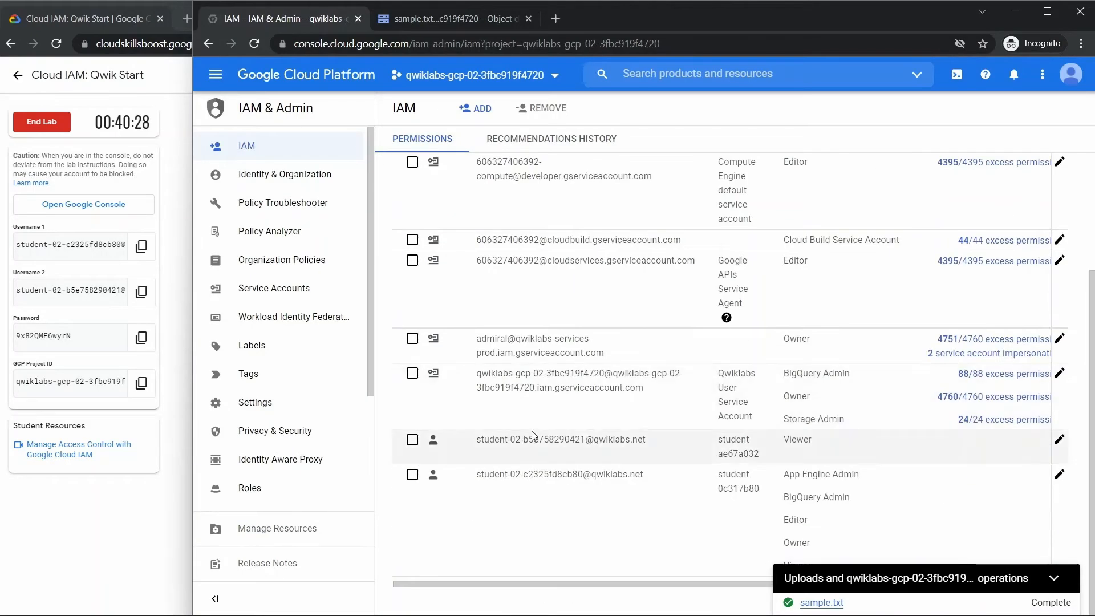
{"action": "left_click", "coordinate": [1059, 440]}
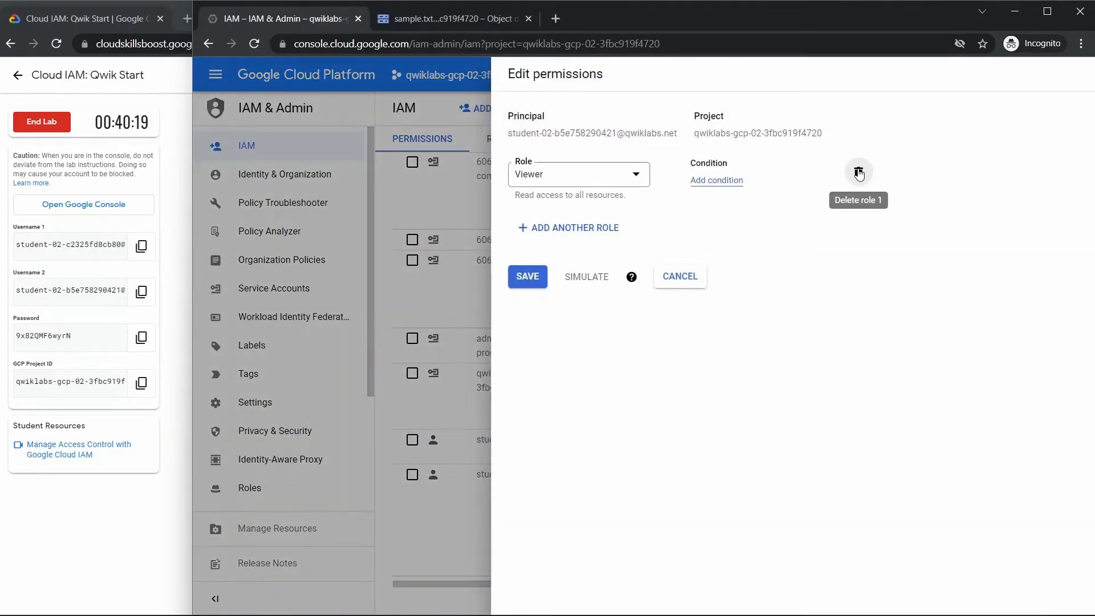
{"action": "left_click", "coordinate": [859, 173]}
{"action": "left_click", "coordinate": [528, 218]}
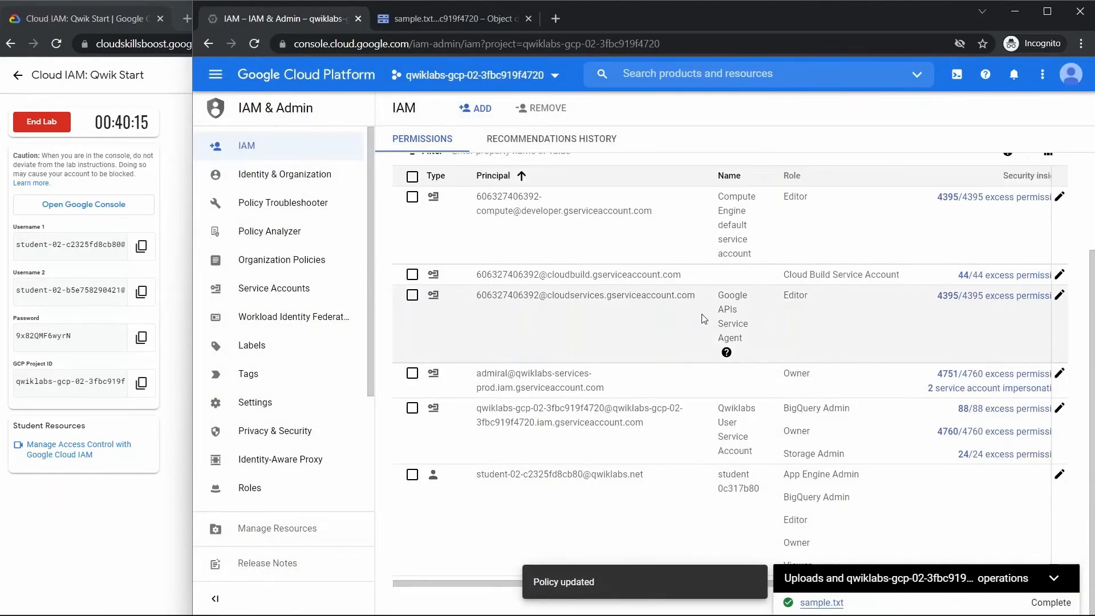
- In the second user's console, reopen and reload the project's bucket, and view the details of sample.txt
{"action": "left_click", "coordinate": [477, 15]}
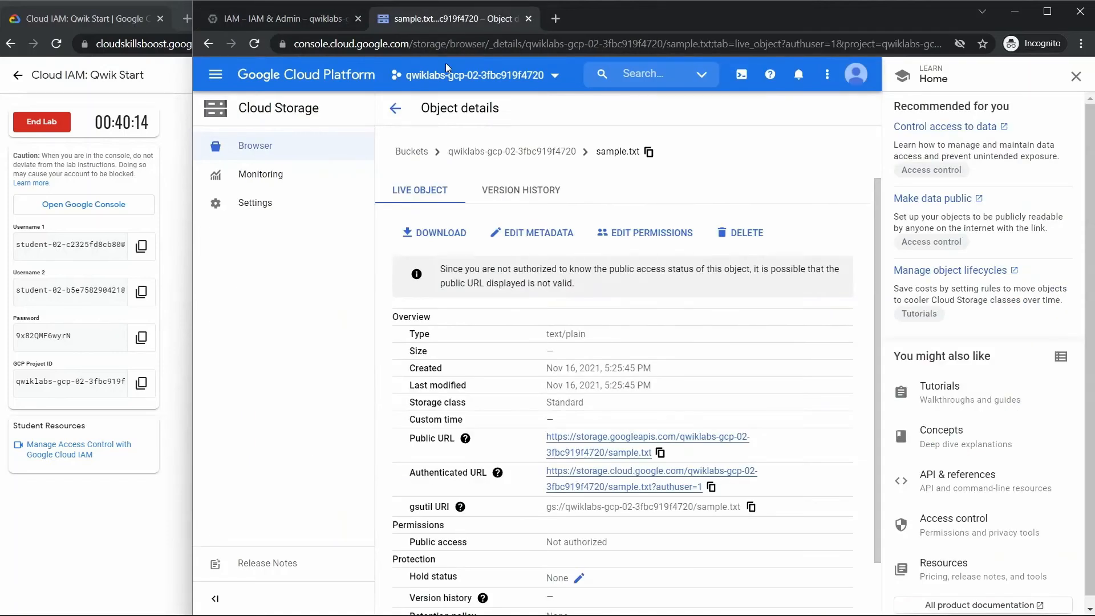
{"action": "left_click", "coordinate": [265, 147]}
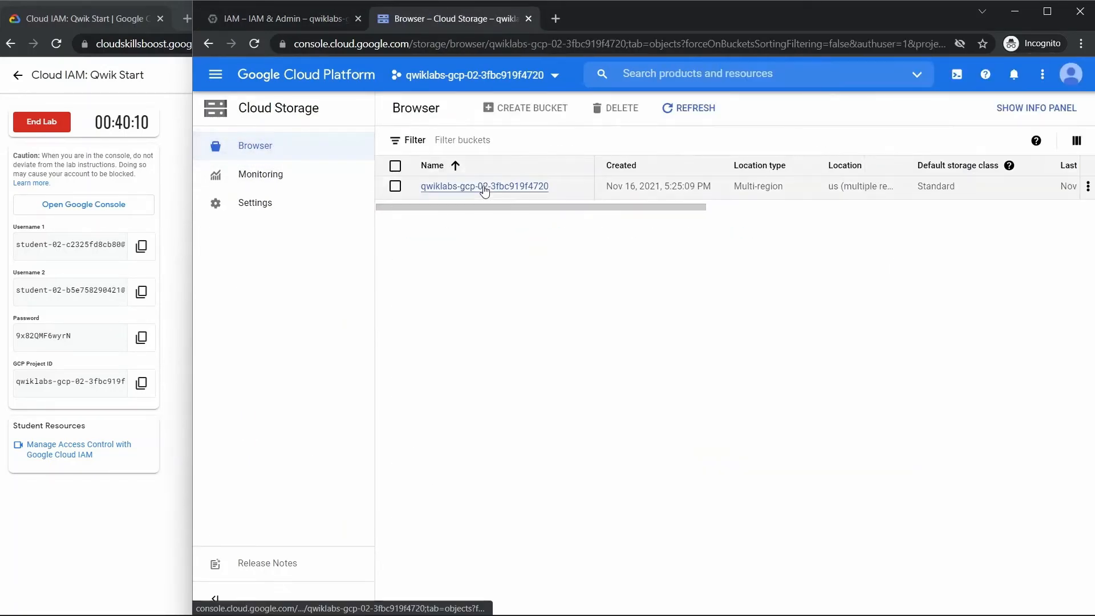
{"action": "left_click", "coordinate": [482, 188]}
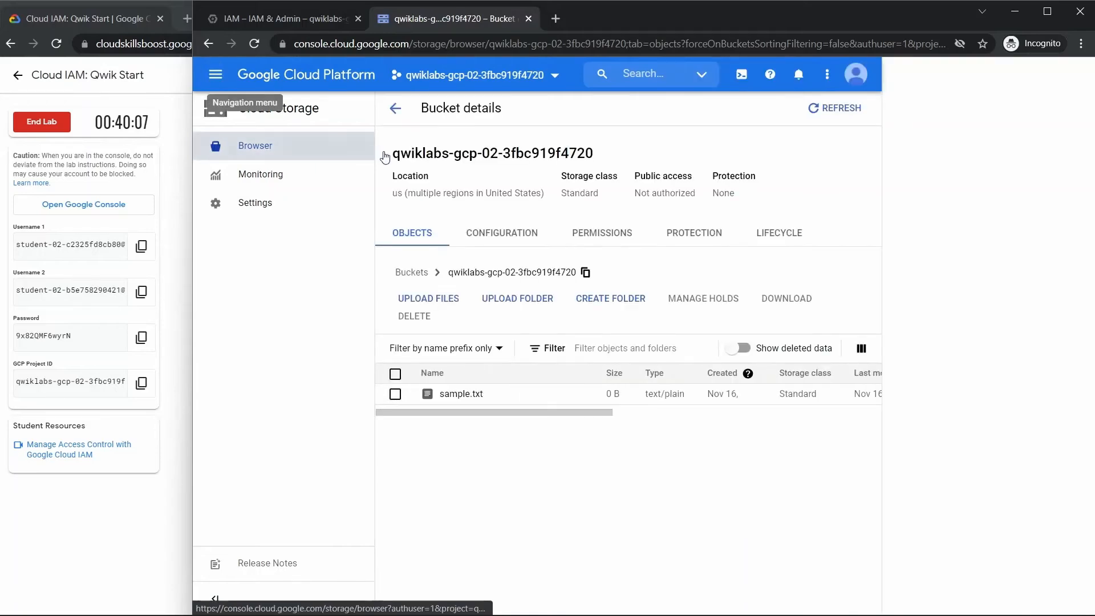
{"action": "left_click", "coordinate": [258, 45]}
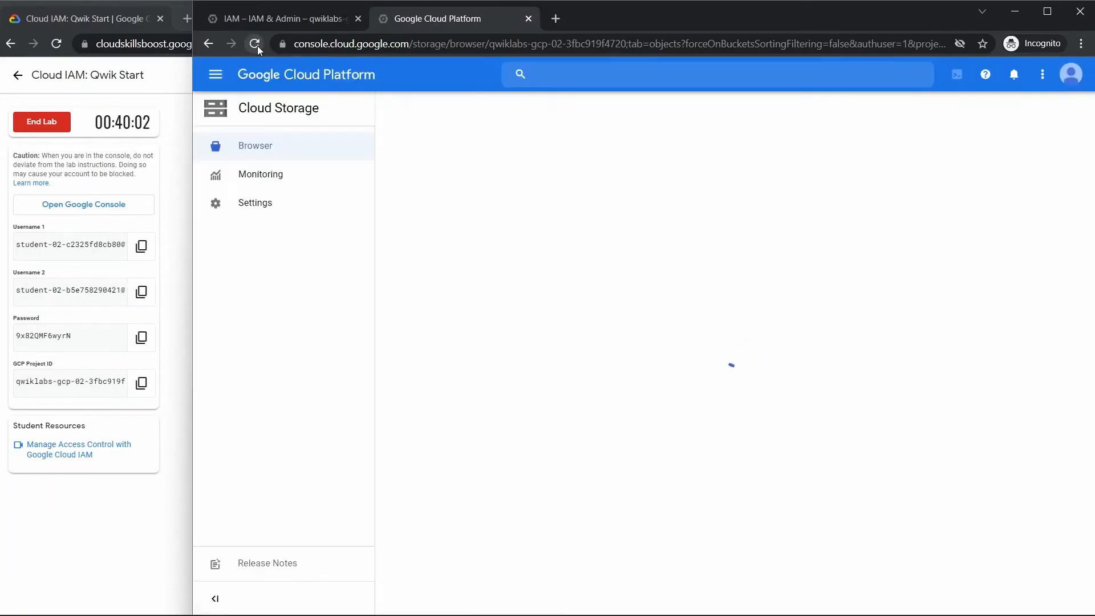
{"action": "left_click", "coordinate": [461, 376]}
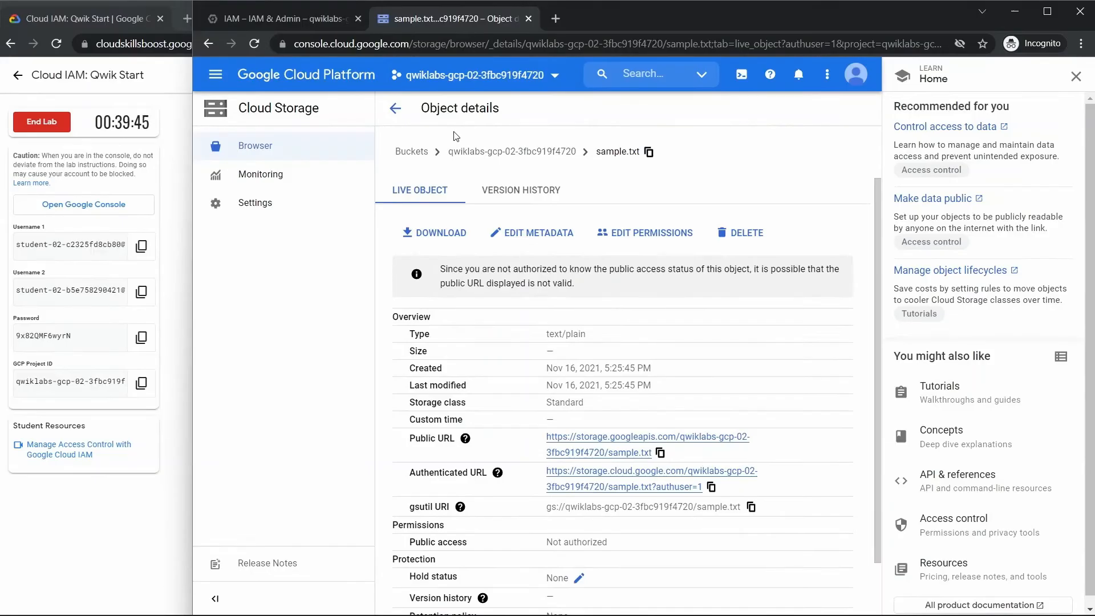
- Return to the first user's IAM page, dismiss the uploads notification and check which account is signed in
{"action": "left_click", "coordinate": [273, 19]}
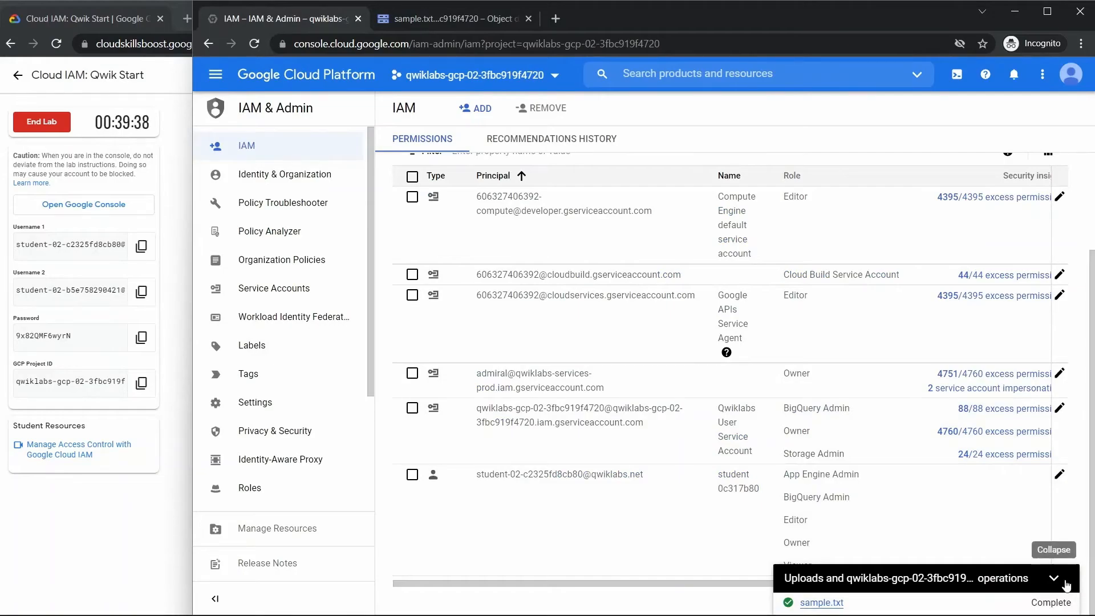
{"action": "left_click", "coordinate": [1072, 75]}
{"action": "left_click", "coordinate": [1076, 76]}
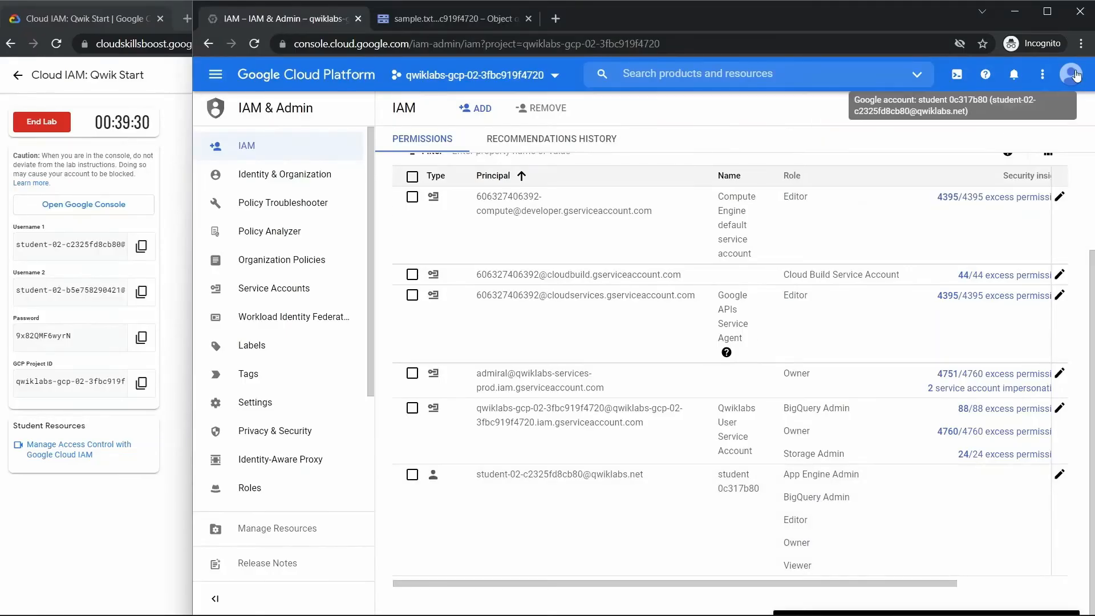
- Reload the sample.txt object details in the second user's console, close the Learn pane and read the access message
{"action": "left_click", "coordinate": [450, 18]}
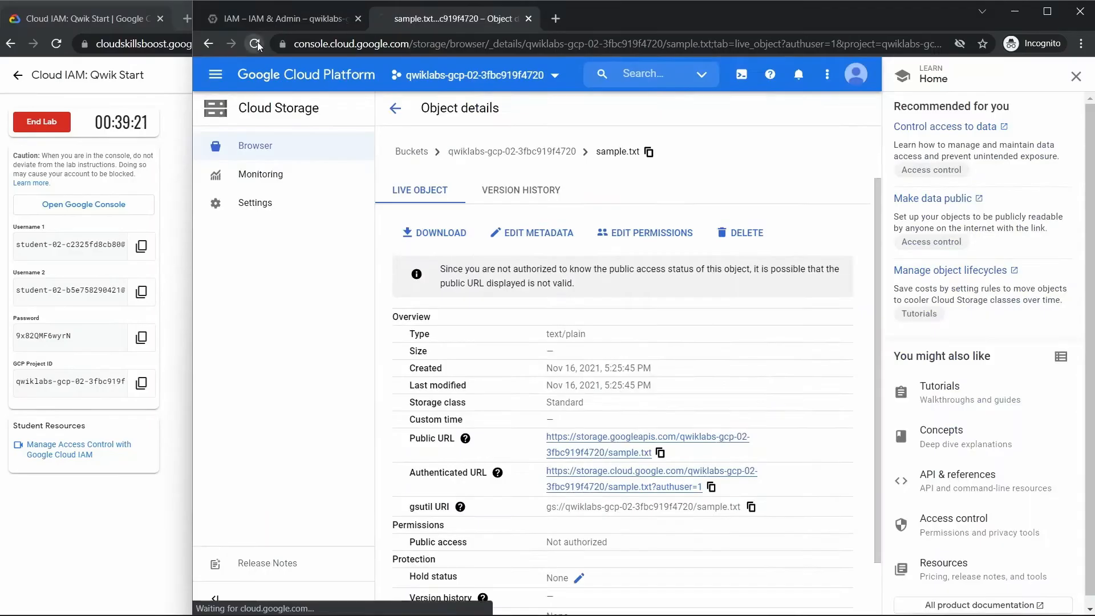
{"action": "left_click", "coordinate": [254, 44]}
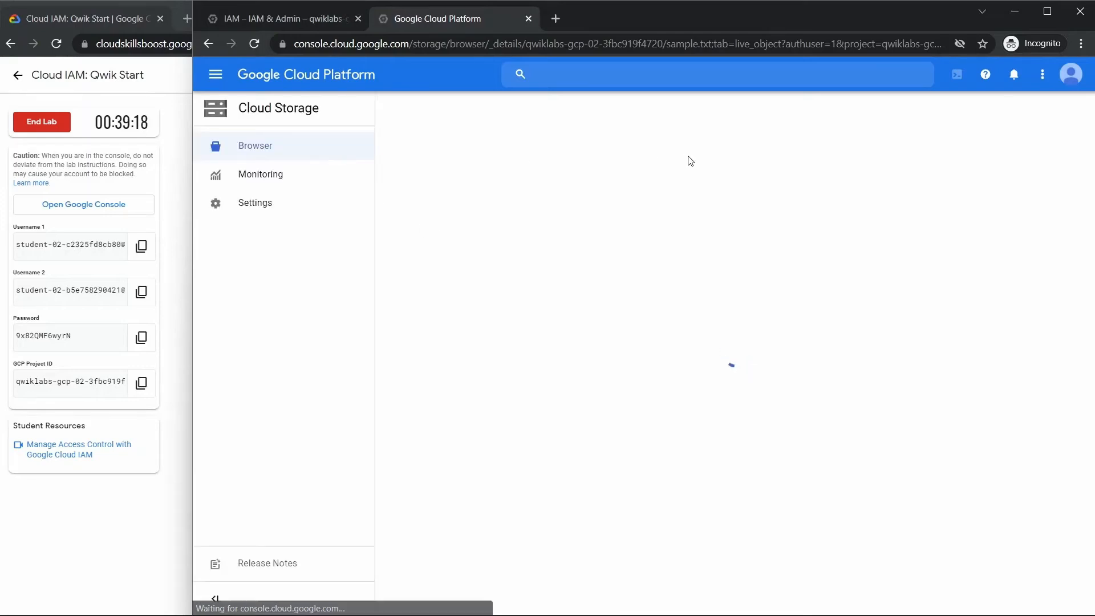
{"action": "left_click", "coordinate": [1069, 75]}
{"action": "left_click", "coordinate": [631, 215]}
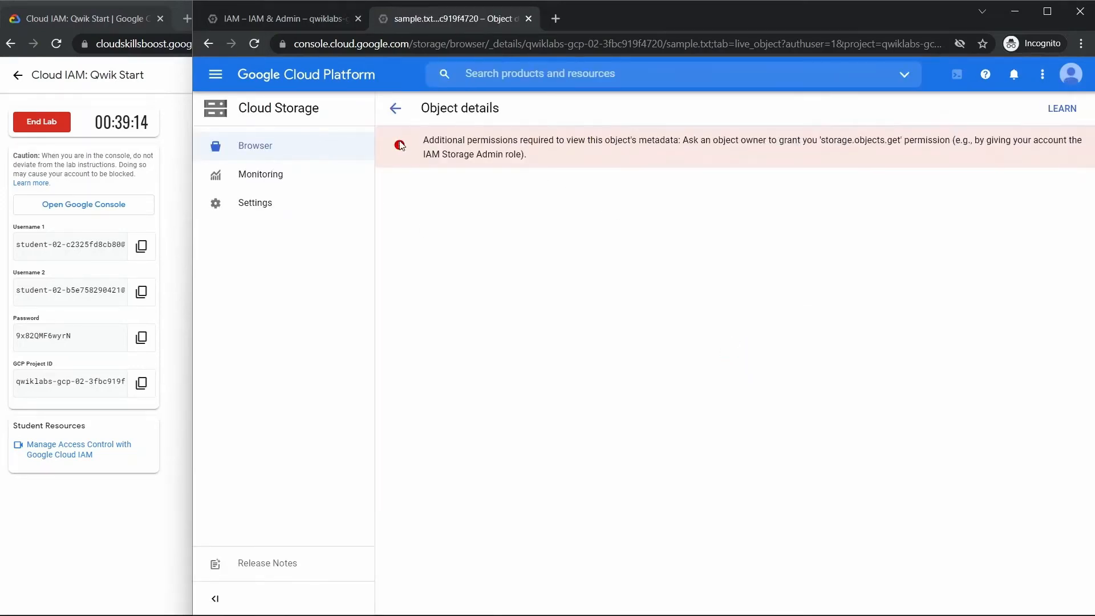
{"action": "left_click_drag", "start_coordinate": [423, 139], "coordinate": [501, 152]}
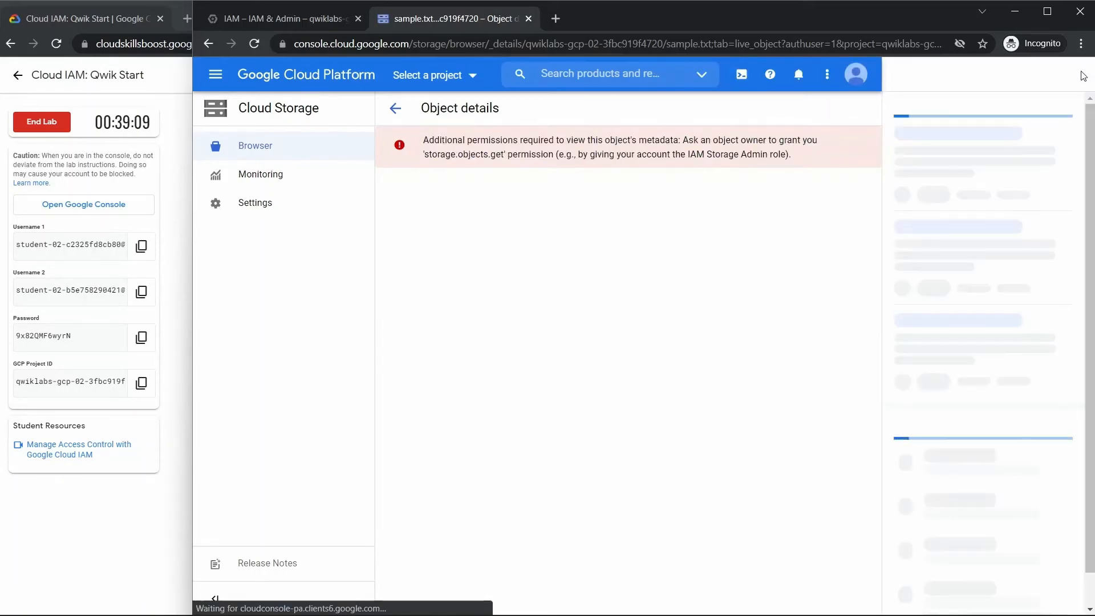
{"action": "left_click", "coordinate": [1077, 76]}
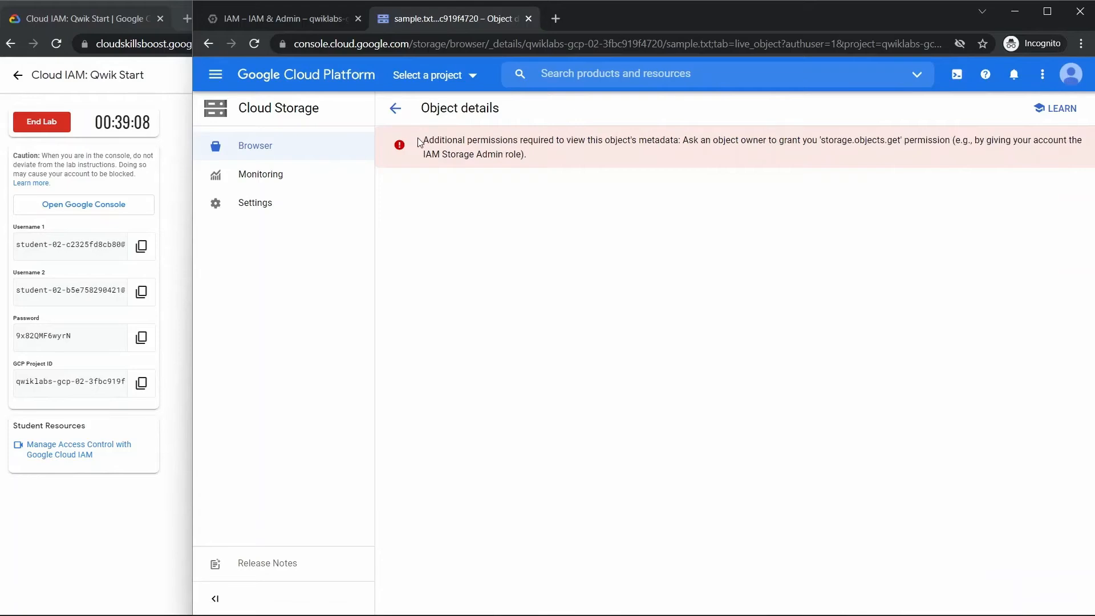
{"action": "mouse_move", "coordinate": [420, 142]}
{"action": "left_mouse_down"}
{"action": "mouse_move", "coordinate": [525, 159]}
{"action": "mouse_move", "coordinate": [410, 142]}
{"action": "left_mouse_up"}
{"action": "left_click", "coordinate": [538, 166]}
{"action": "left_click", "coordinate": [442, 142]}
- Return to the lab page and go to the Add Storage permissions instructions
{"action": "left_click", "coordinate": [181, 246]}
{"action": "left_click", "coordinate": [785, 279]}
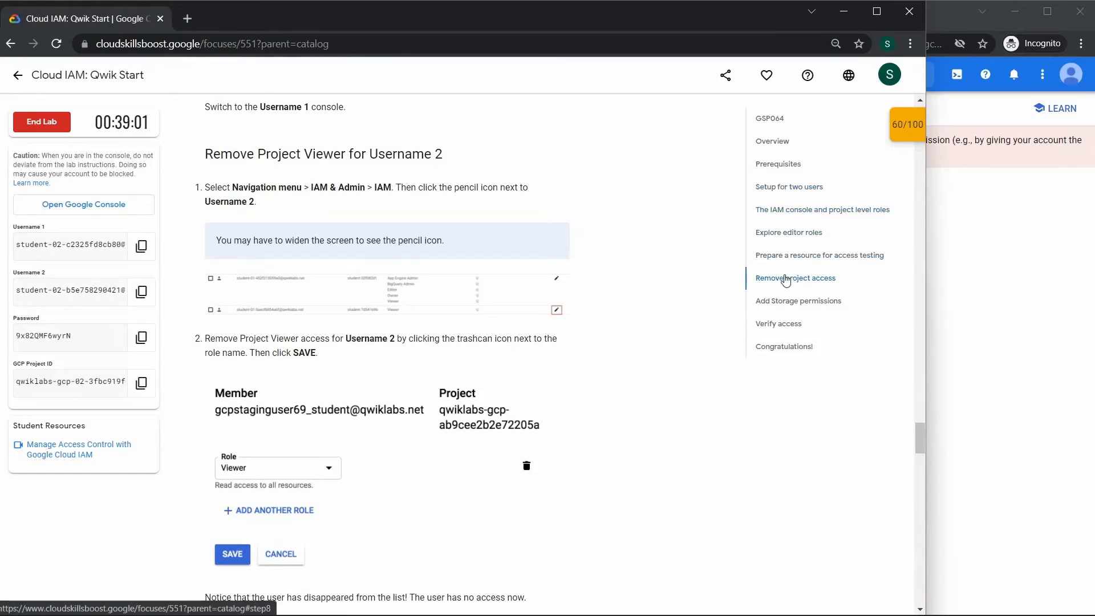
{"action": "left_click", "coordinate": [781, 303]}
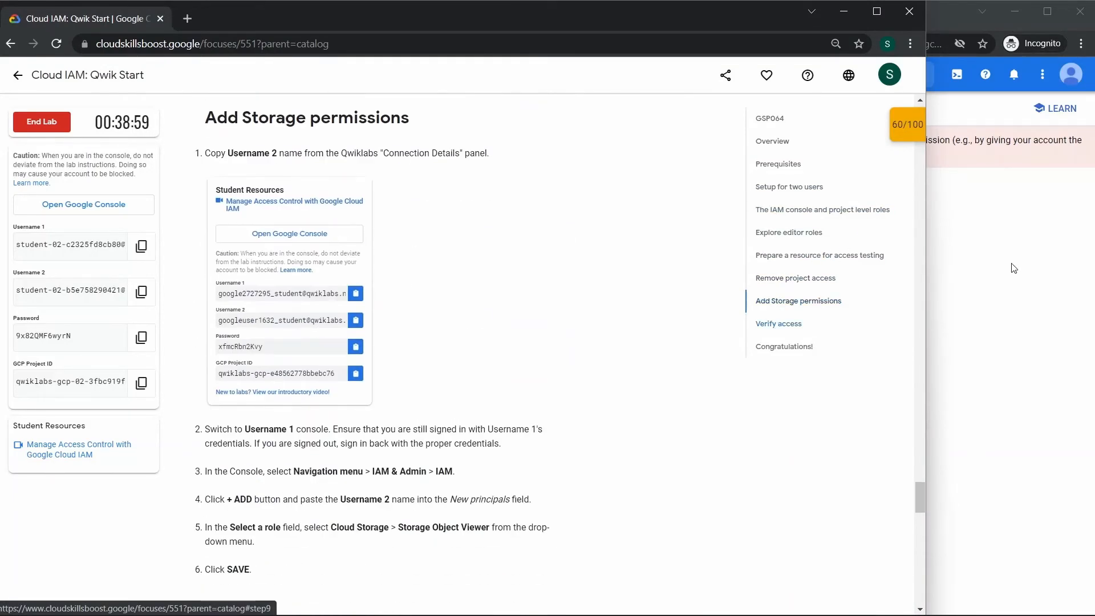
- Start adding a principal to the project in the first user's console and paste the copied Username 2 as the new principal
{"action": "key", "text": "alt+Tab"}
{"action": "left_click", "coordinate": [264, 21]}
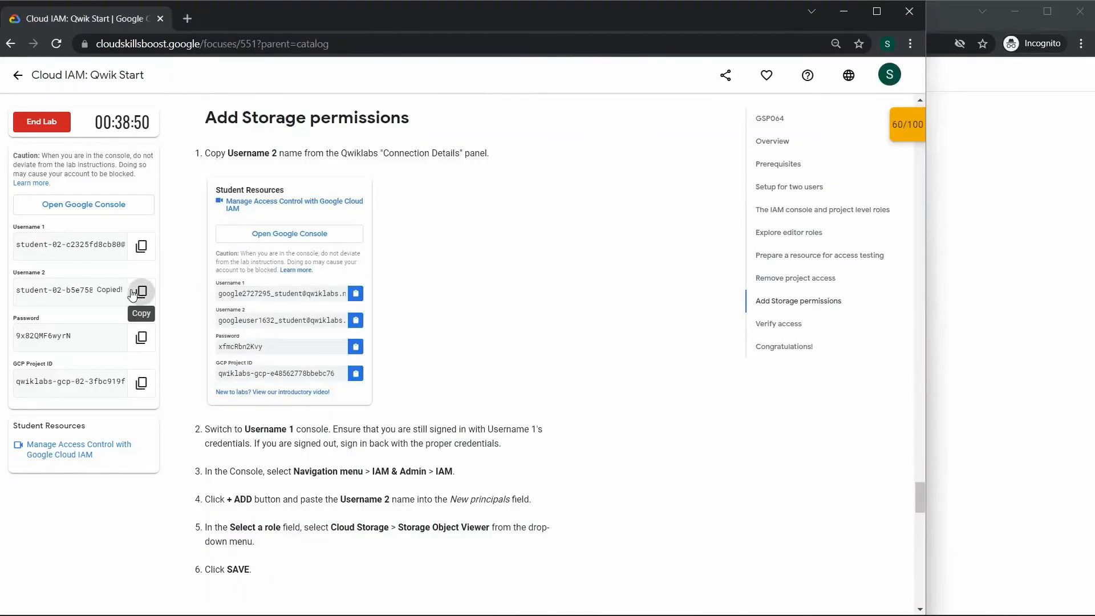
{"action": "left_click", "coordinate": [141, 292]}
{"action": "key", "text": "alt+Tab"}
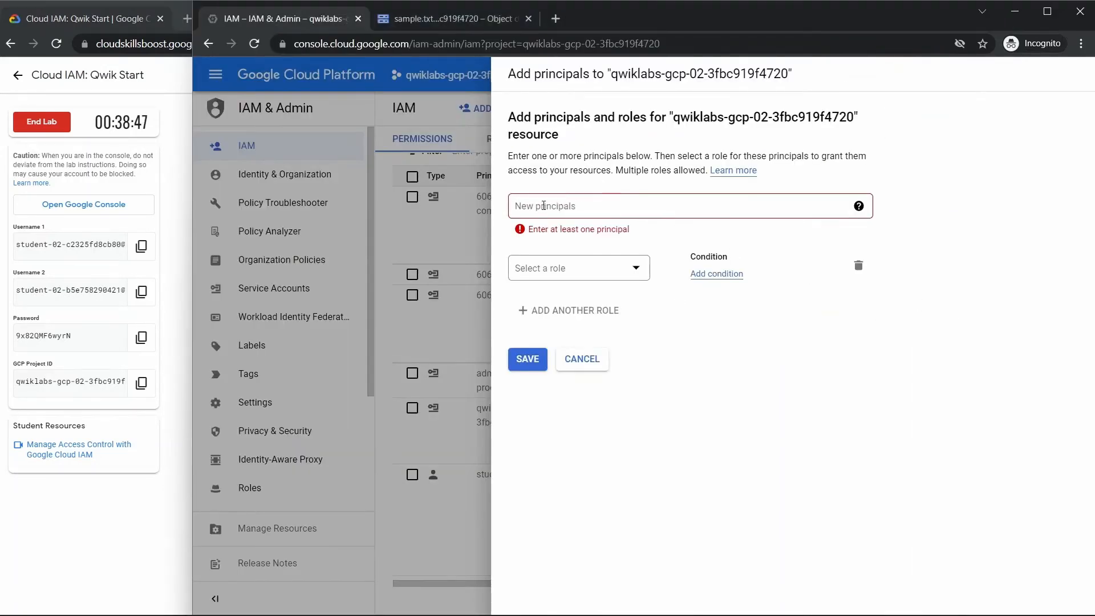
{"action": "left_click", "coordinate": [543, 206]}
{"action": "right_click", "coordinate": [543, 208]}
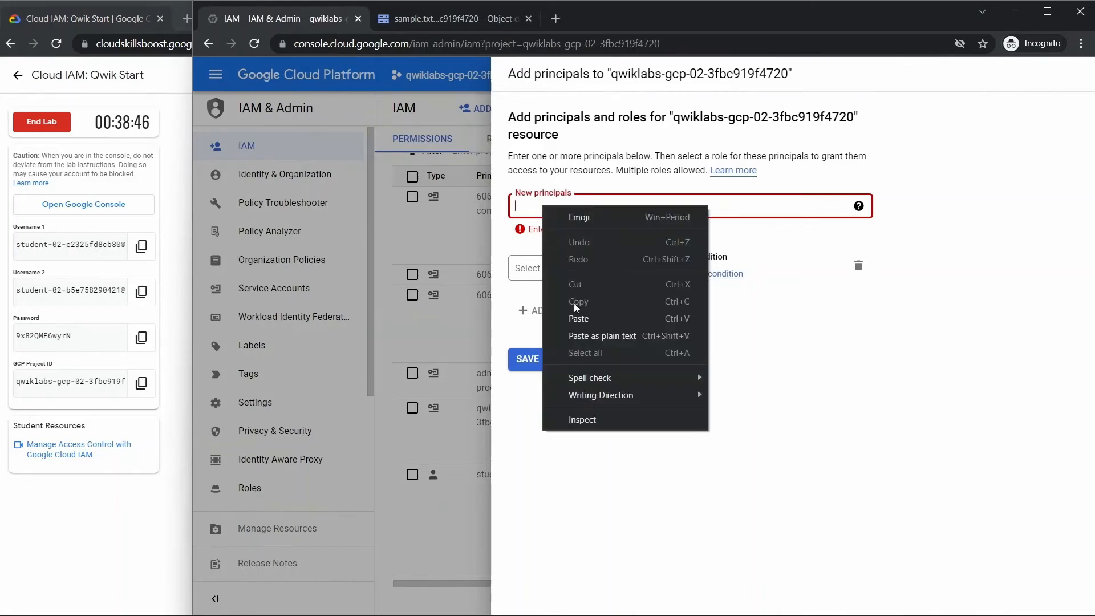
{"action": "left_click", "coordinate": [578, 318]}
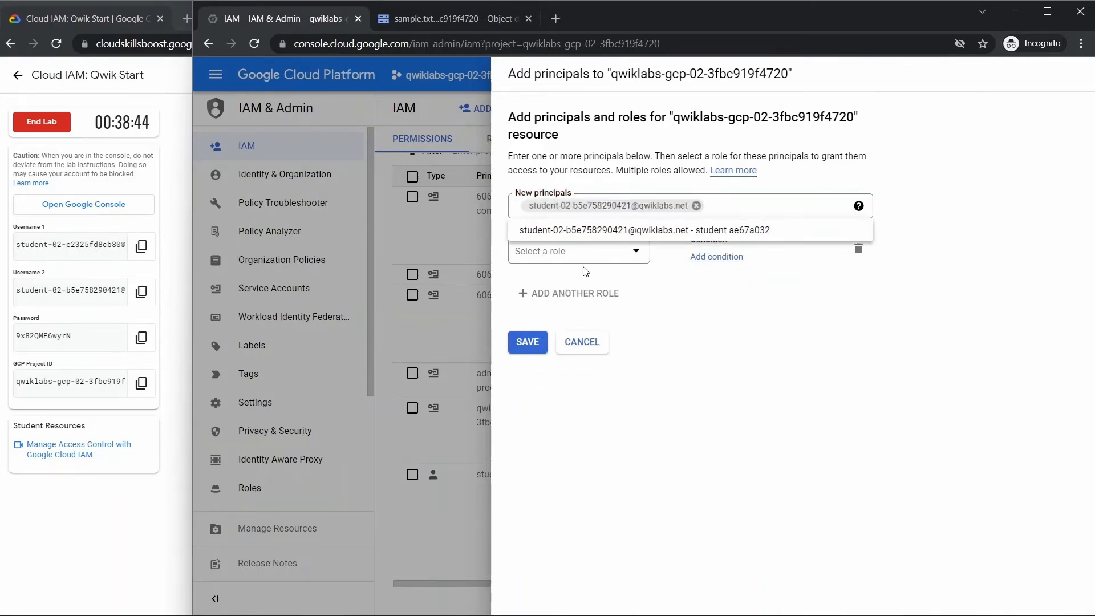
- Assign the new principal the Storage Object Viewer role, filtering with the role name copied from the lab instructions, and save
{"action": "left_click", "coordinate": [574, 249]}
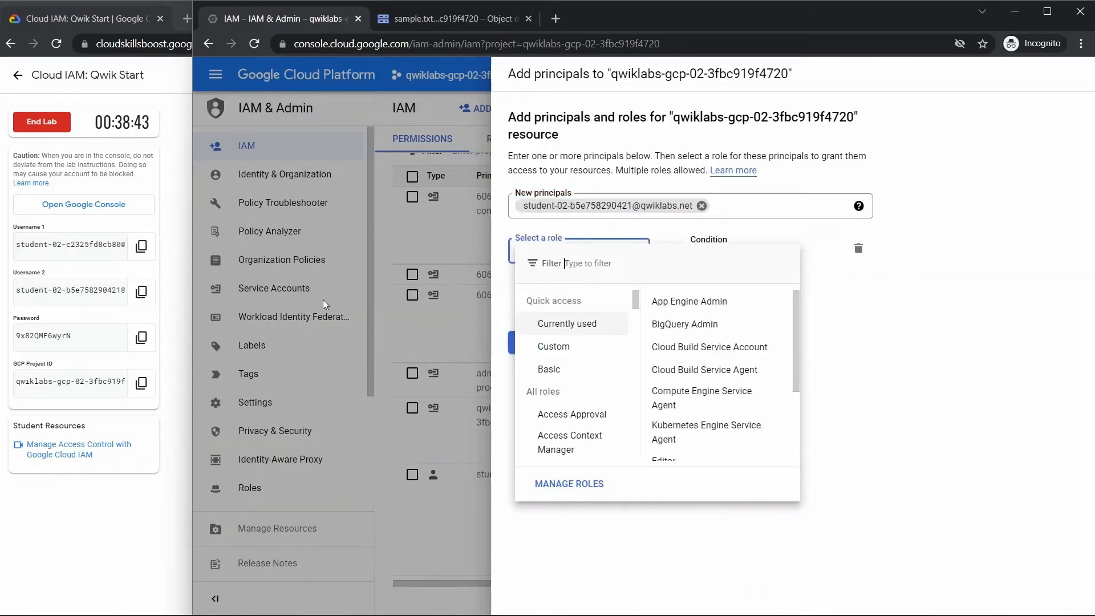
{"action": "left_click", "coordinate": [177, 287]}
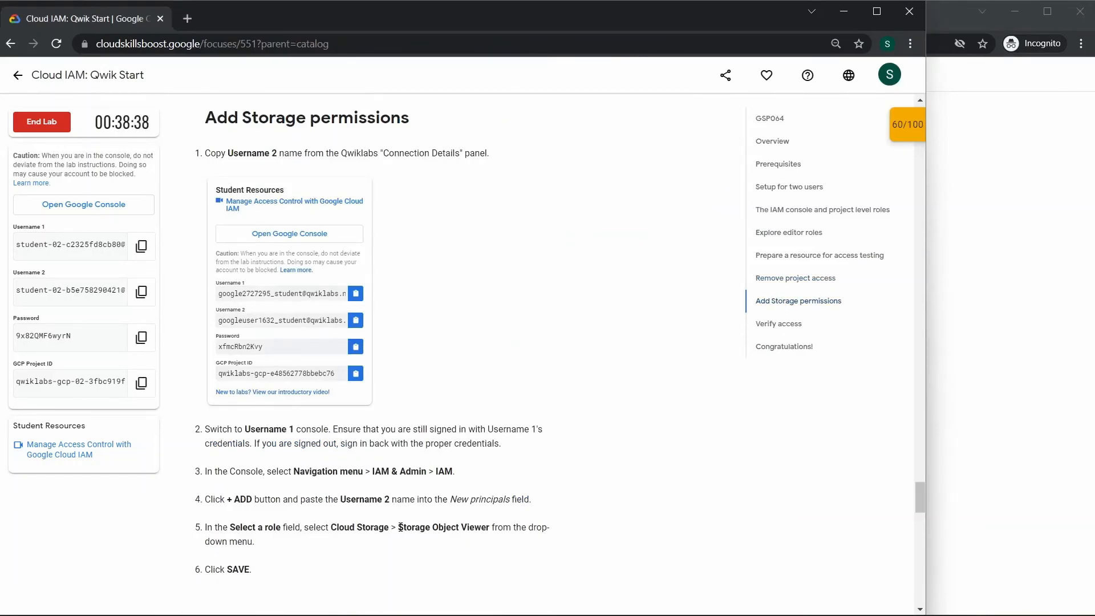
{"action": "left_click_drag", "start_coordinate": [400, 527], "coordinate": [481, 539]}
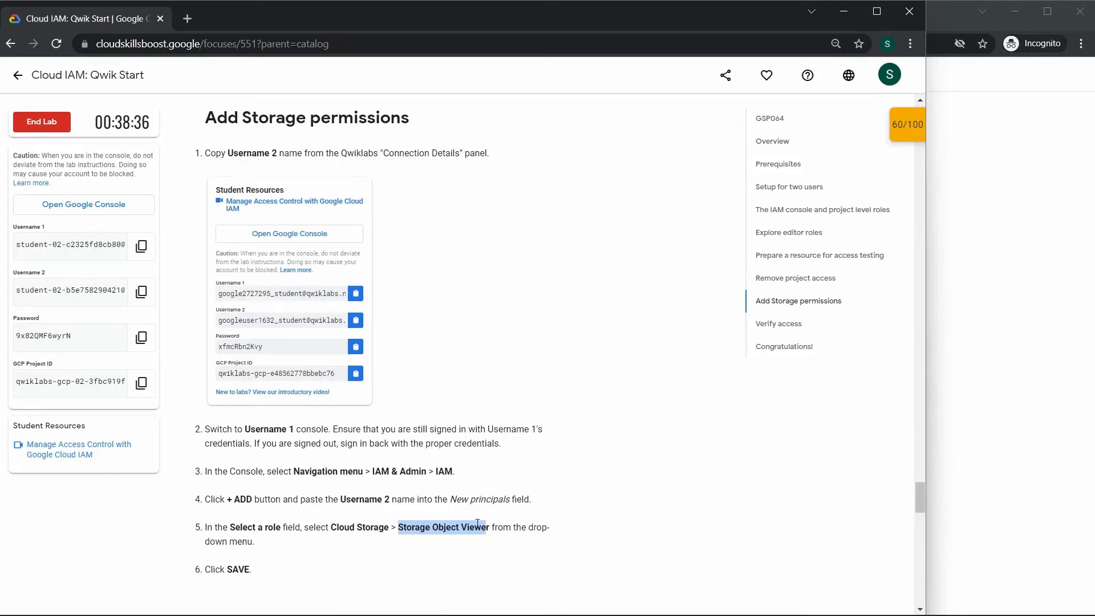
{"action": "right_click", "coordinate": [477, 523]}
{"action": "left_click", "coordinate": [517, 434]}
{"action": "left_click", "coordinate": [1027, 325]}
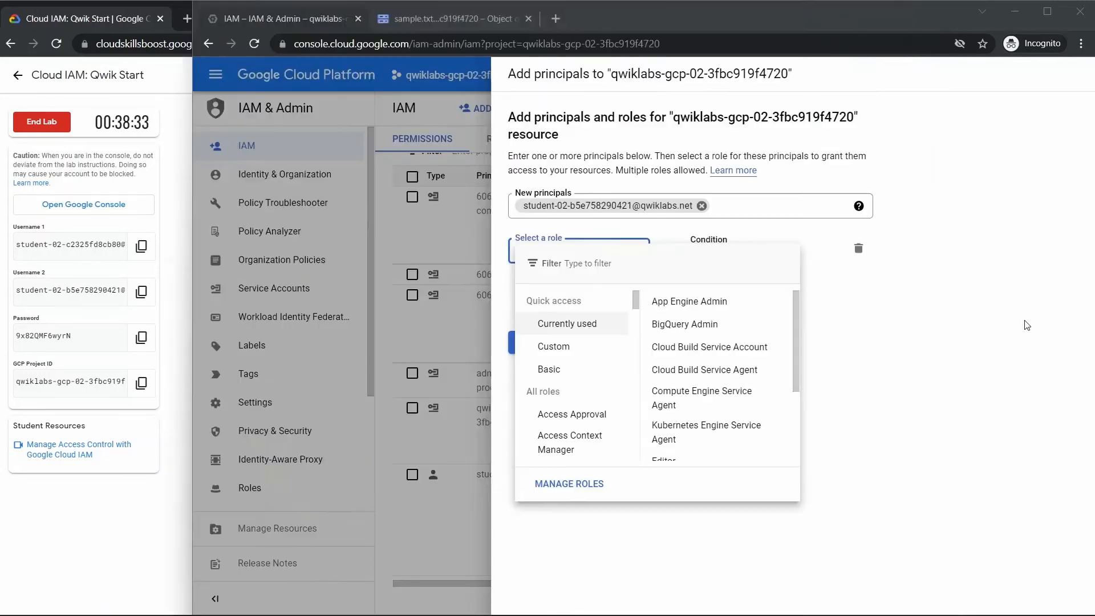
{"action": "left_click", "coordinate": [578, 250]}
{"action": "right_click", "coordinate": [586, 266]}
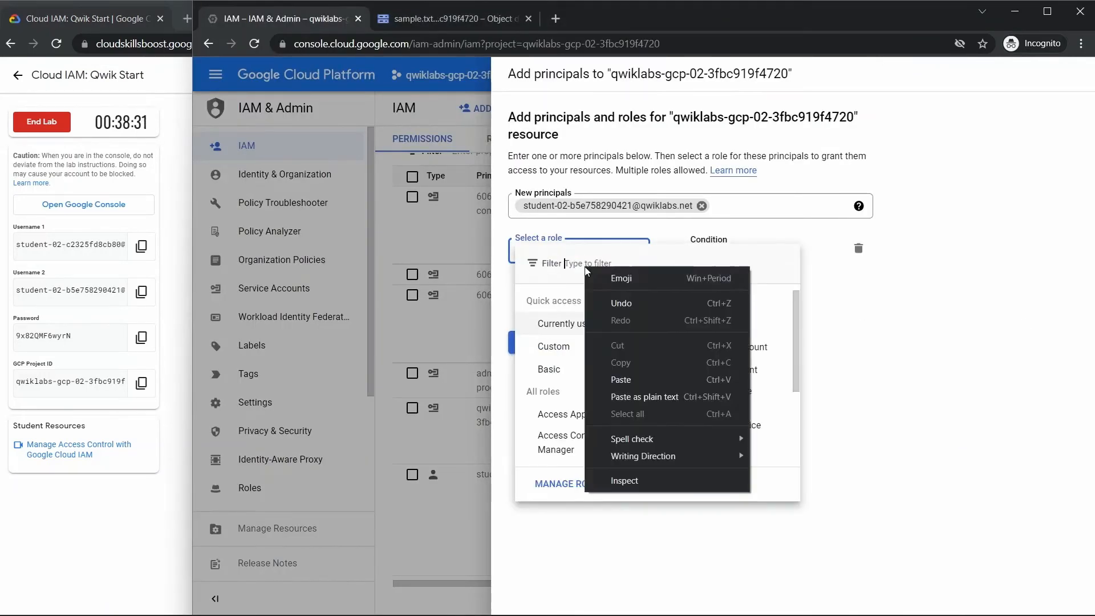
{"action": "left_click", "coordinate": [617, 362]}
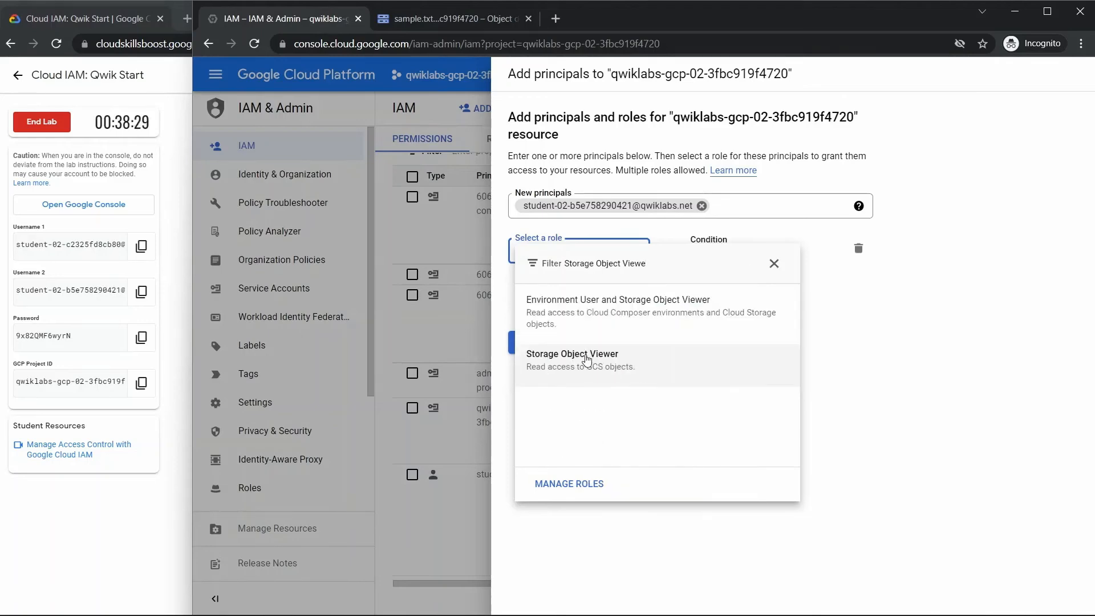
{"action": "left_click", "coordinate": [621, 376]}
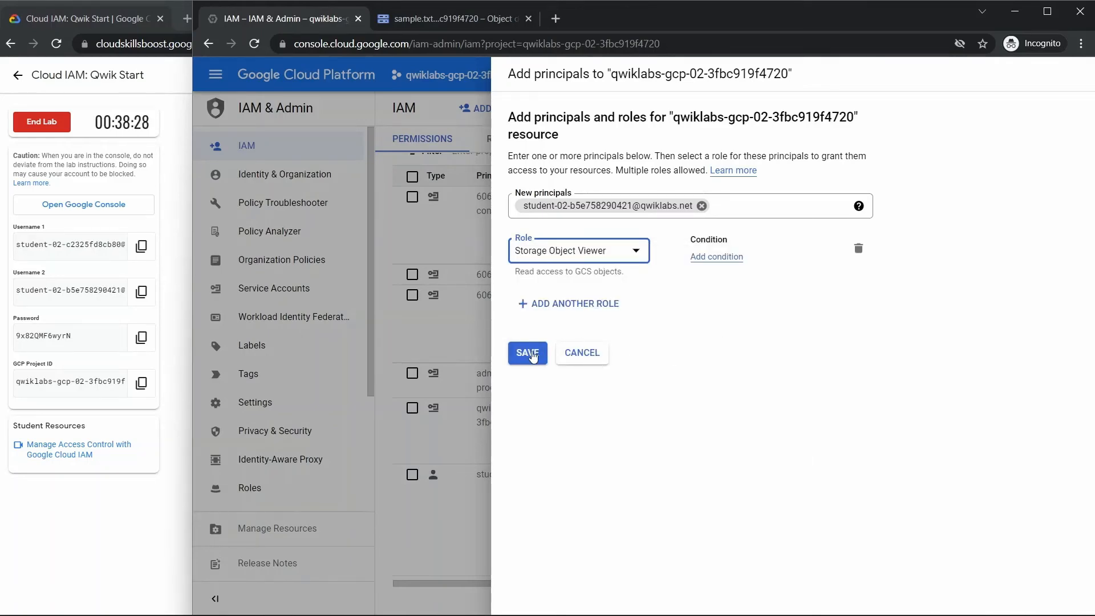
{"action": "left_click", "coordinate": [529, 353]}
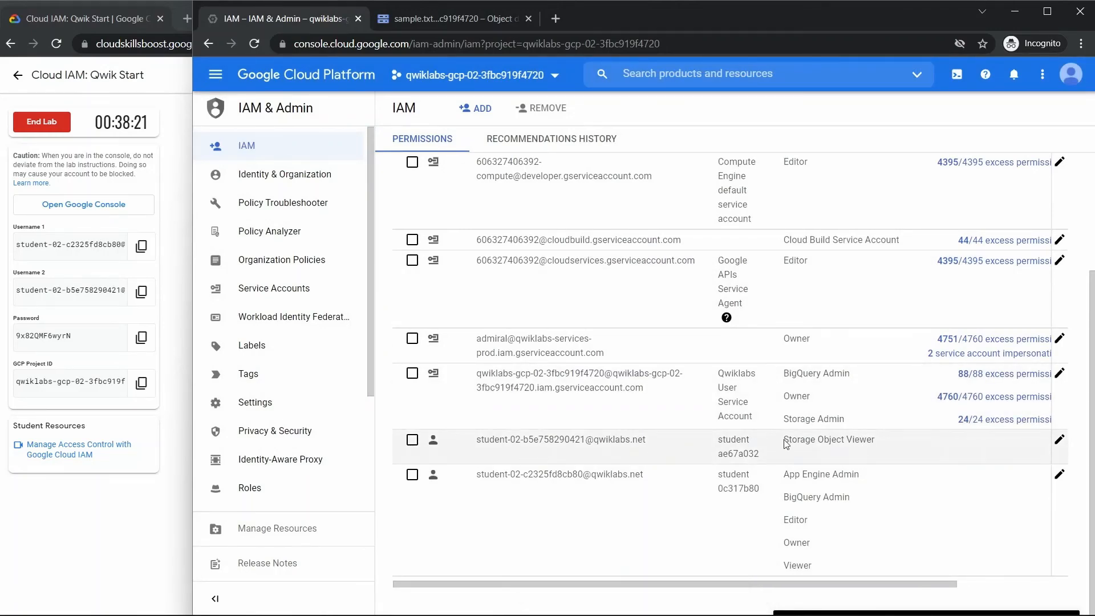
- Reload the sample.txt details in the second user's console, go up to the containing bucket and reload its object list
{"action": "left_click", "coordinate": [473, 20]}
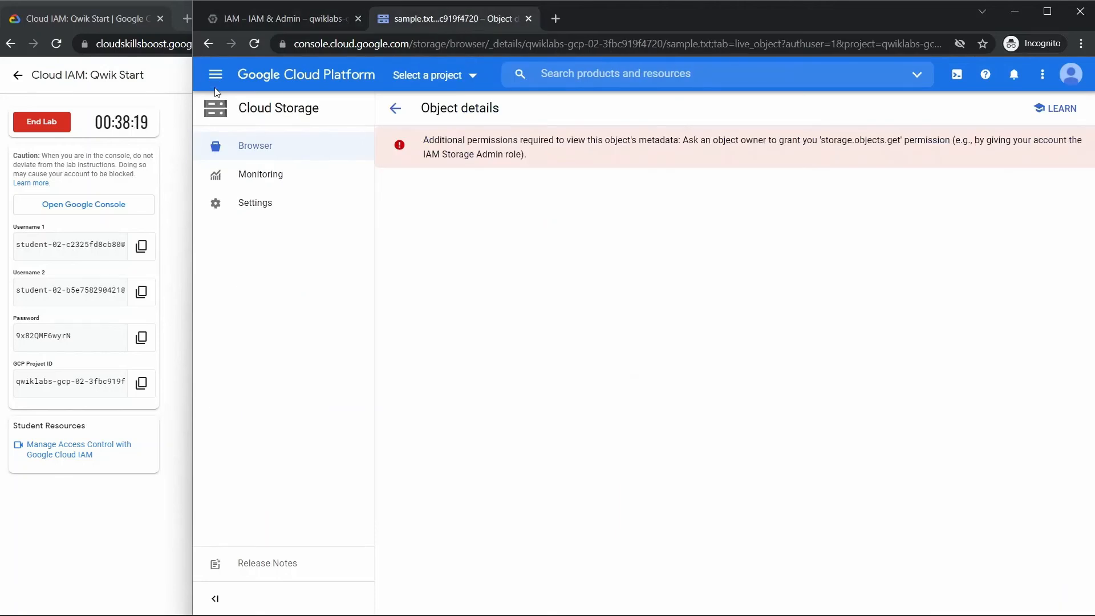
{"action": "left_click", "coordinate": [255, 44]}
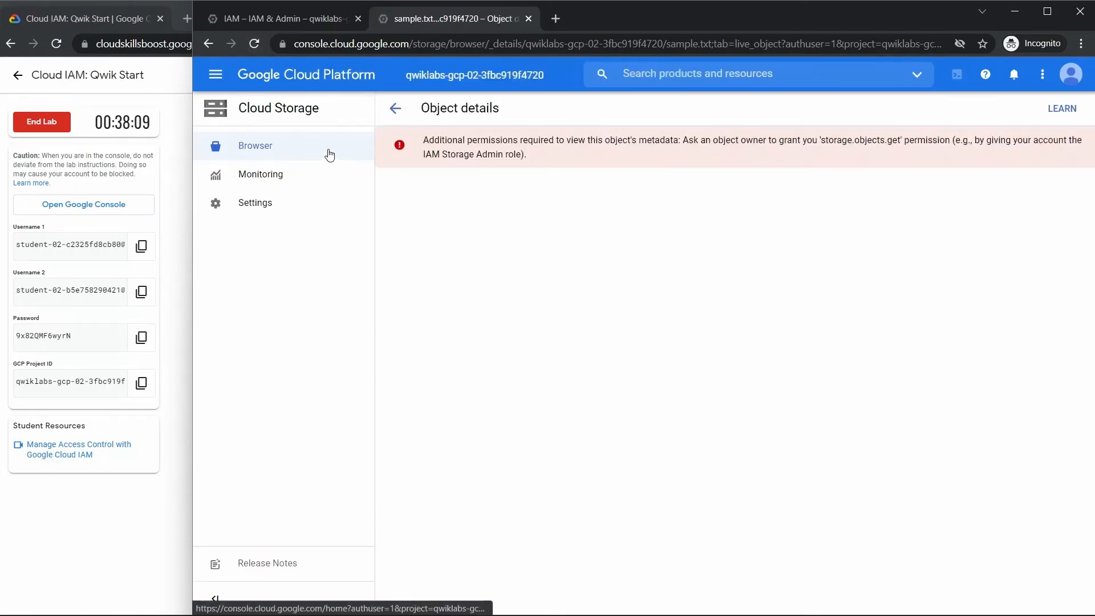
{"action": "left_click", "coordinate": [399, 110]}
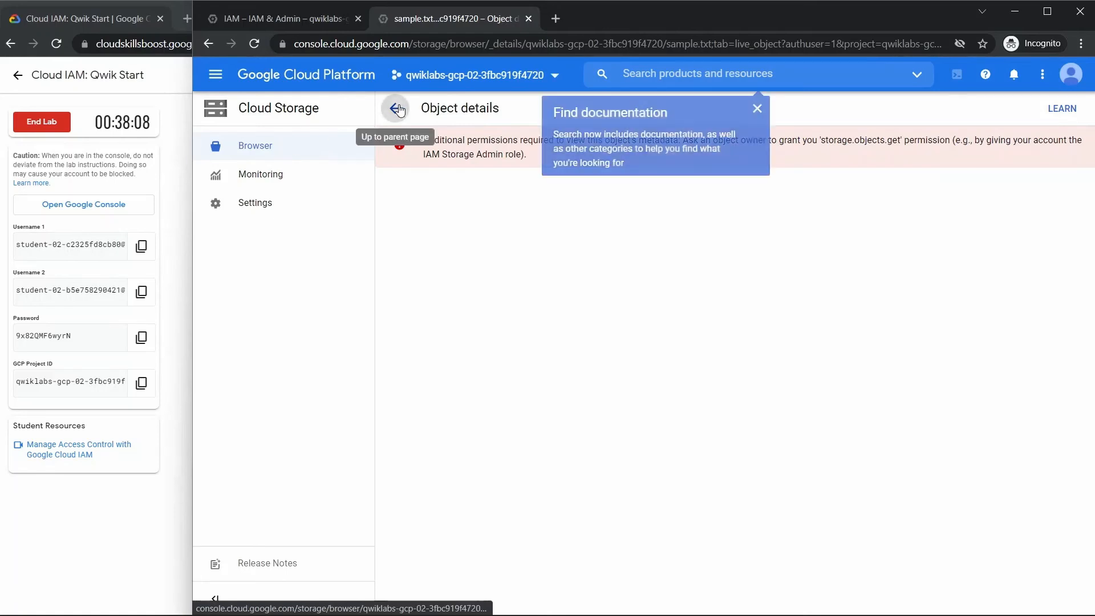
{"action": "left_click", "coordinate": [758, 106]}
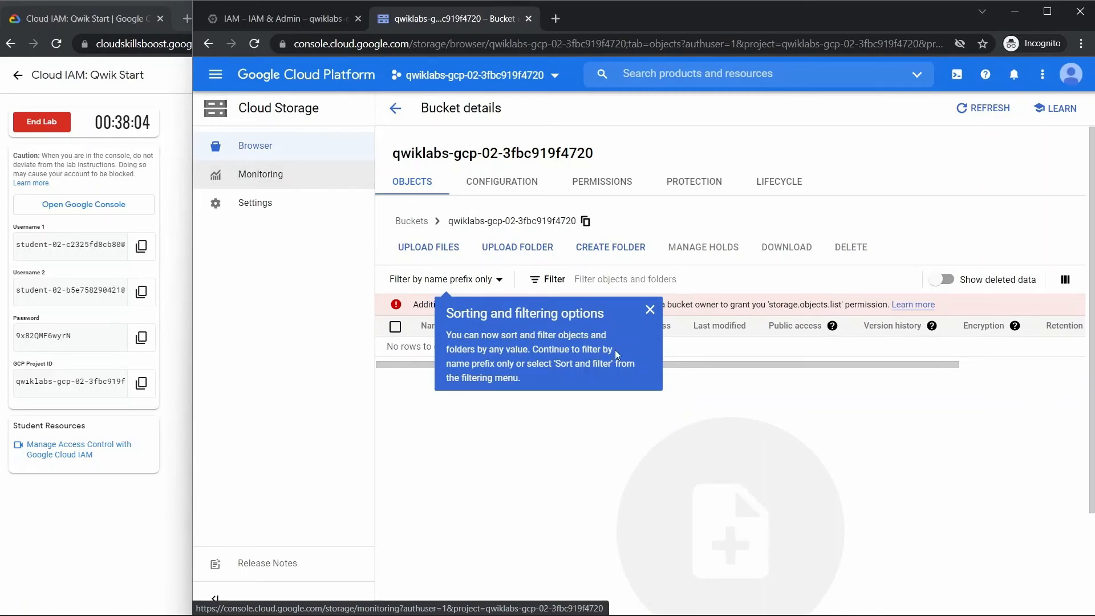
{"action": "left_click", "coordinate": [254, 43]}
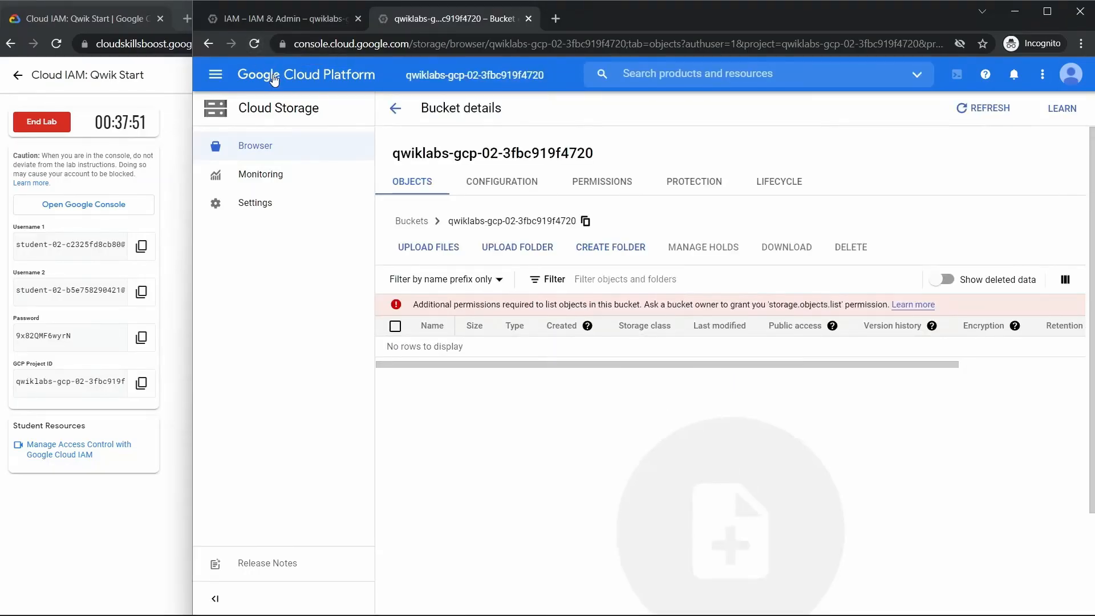
{"action": "left_click", "coordinate": [254, 44]}
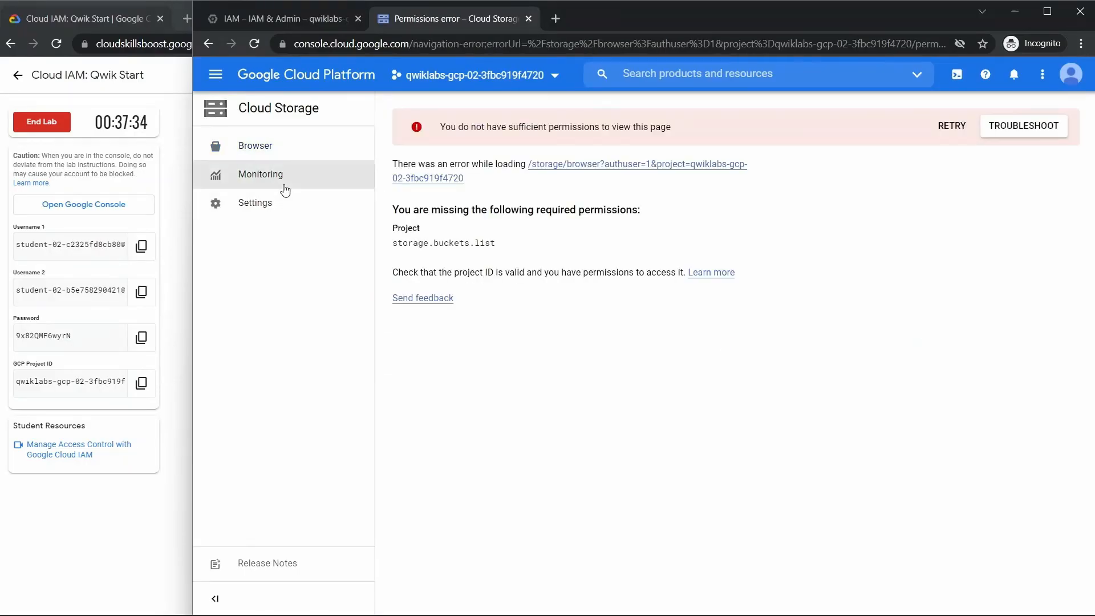
- View the Cloud Storage Monitoring page and retry opening the project's bucket browser as the second user
{"action": "left_click", "coordinate": [285, 174]}
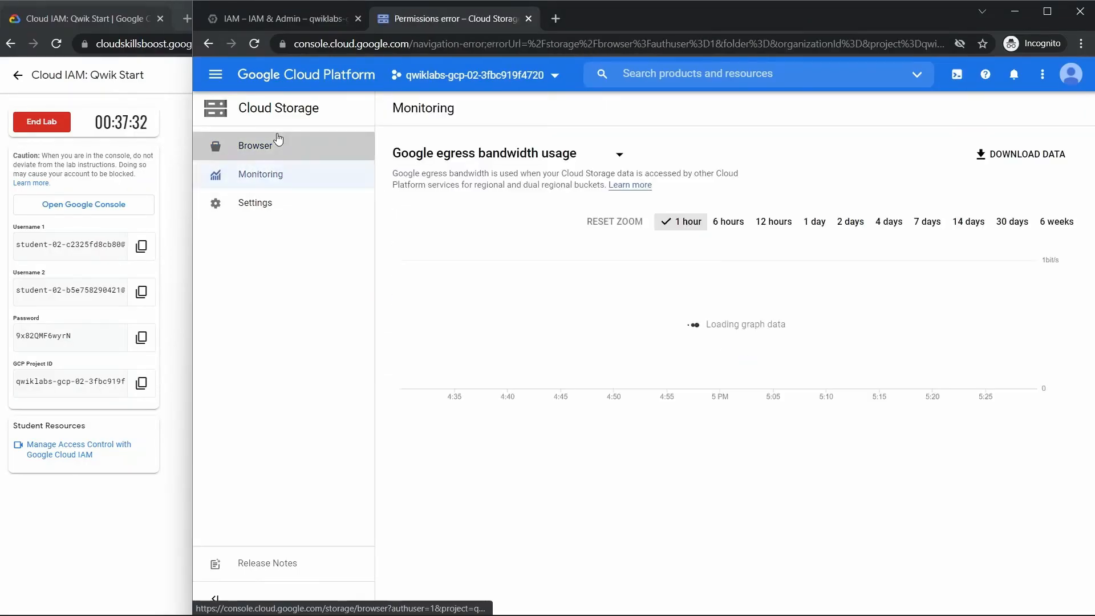
{"action": "left_click", "coordinate": [276, 144]}
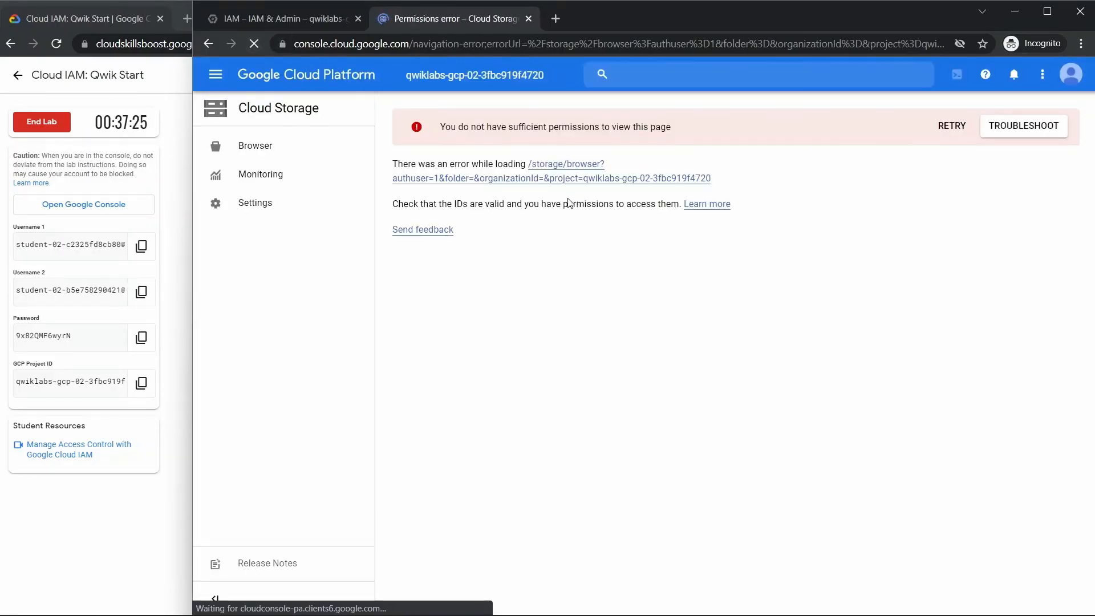
{"action": "left_click", "coordinate": [263, 146]}
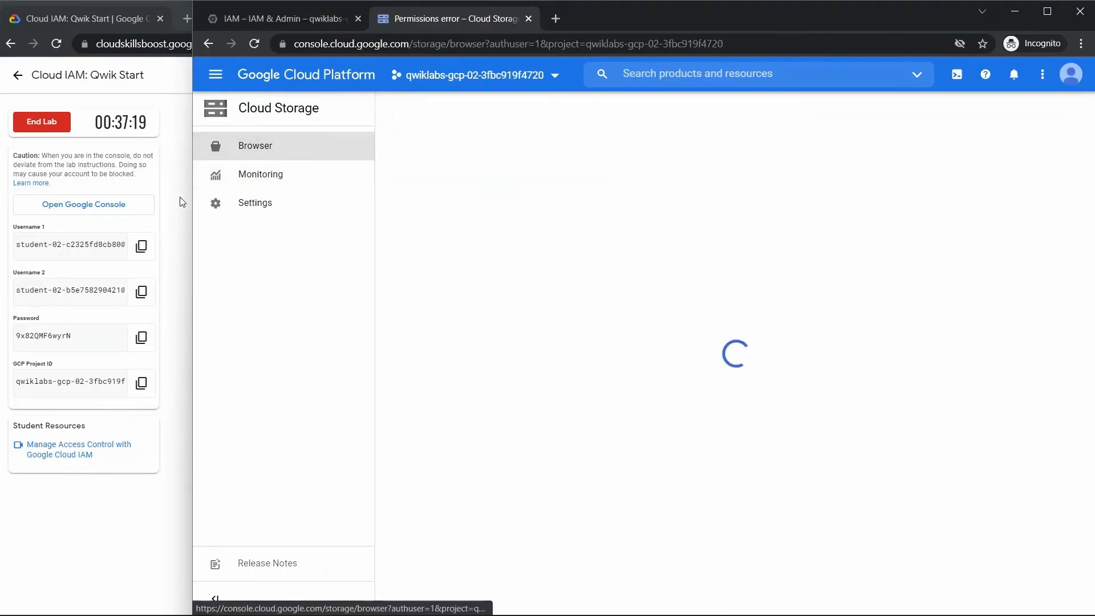
- Review the checkpoint scores on the lab page and return to the second user's Cloud Storage console
{"action": "left_click", "coordinate": [180, 201]}
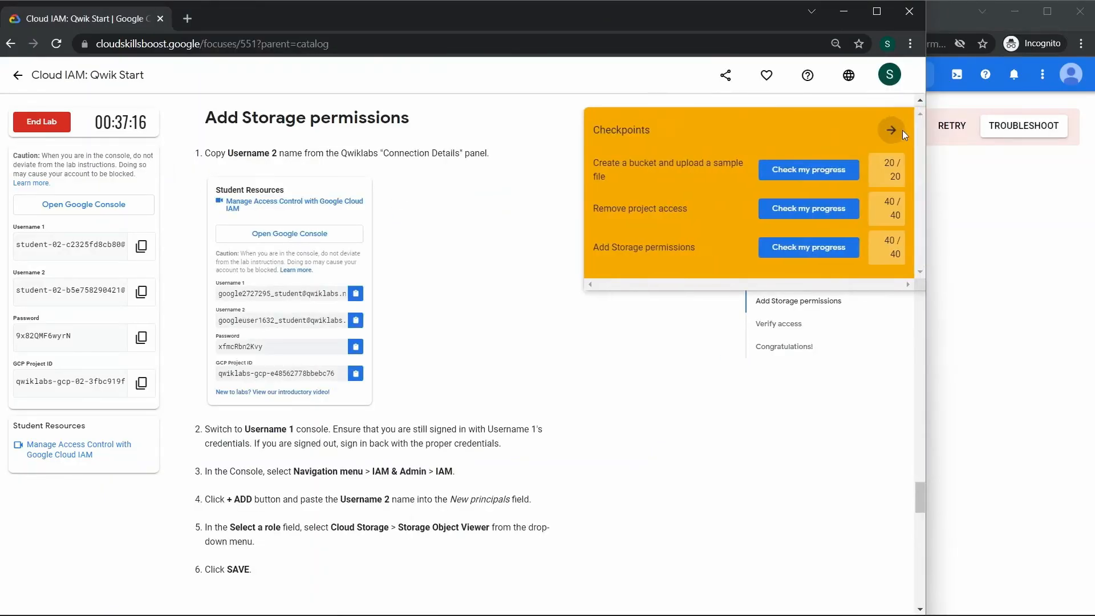
{"action": "left_click", "coordinate": [970, 199]}
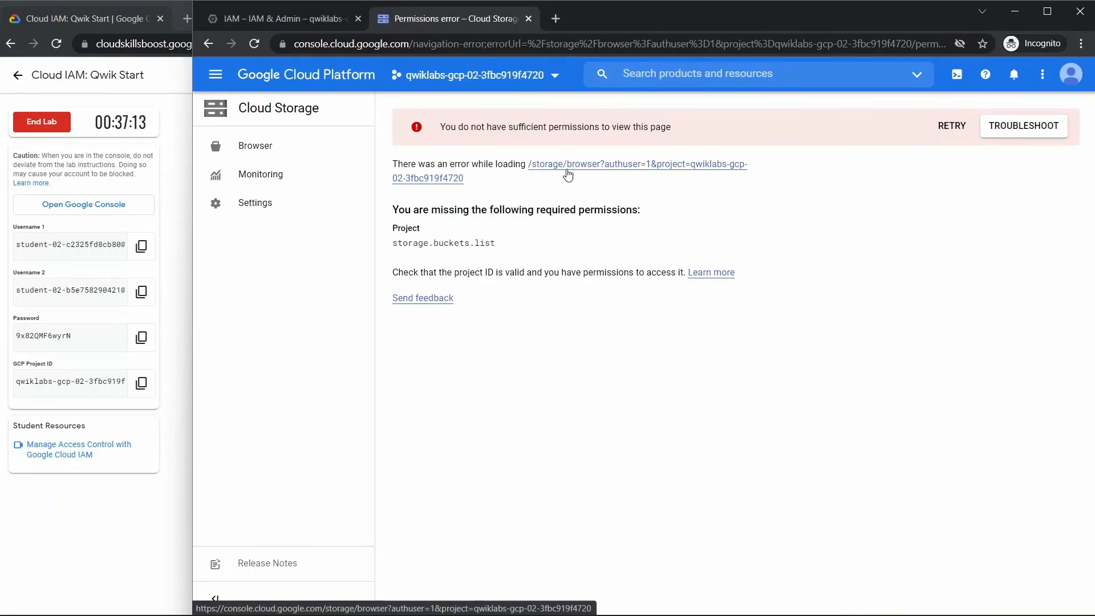